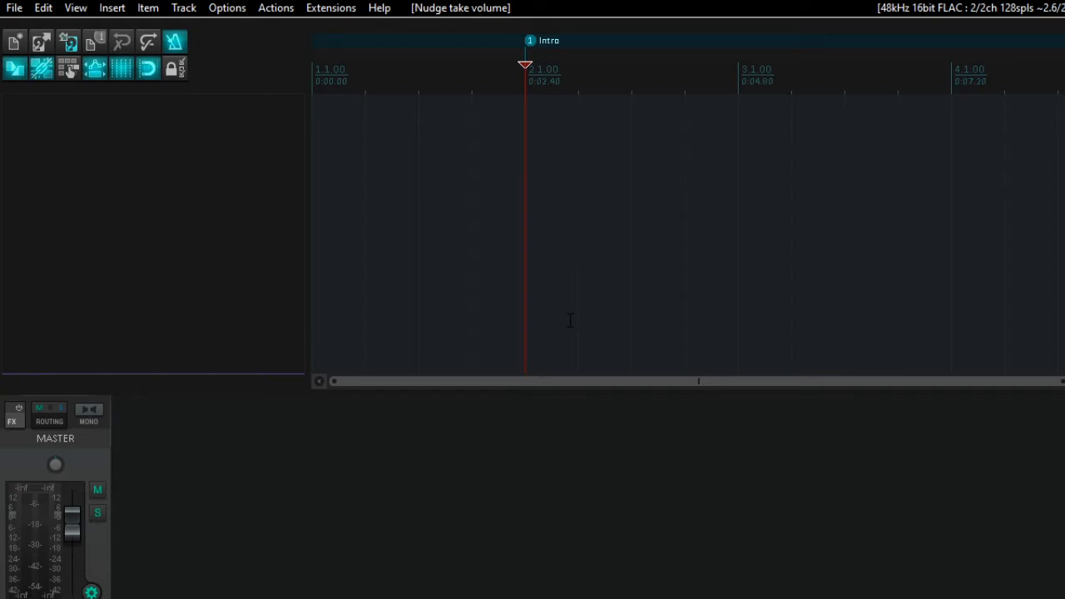
Add two tracks named Voice and Music, and make Voice the selected track
key(ctrl+t)
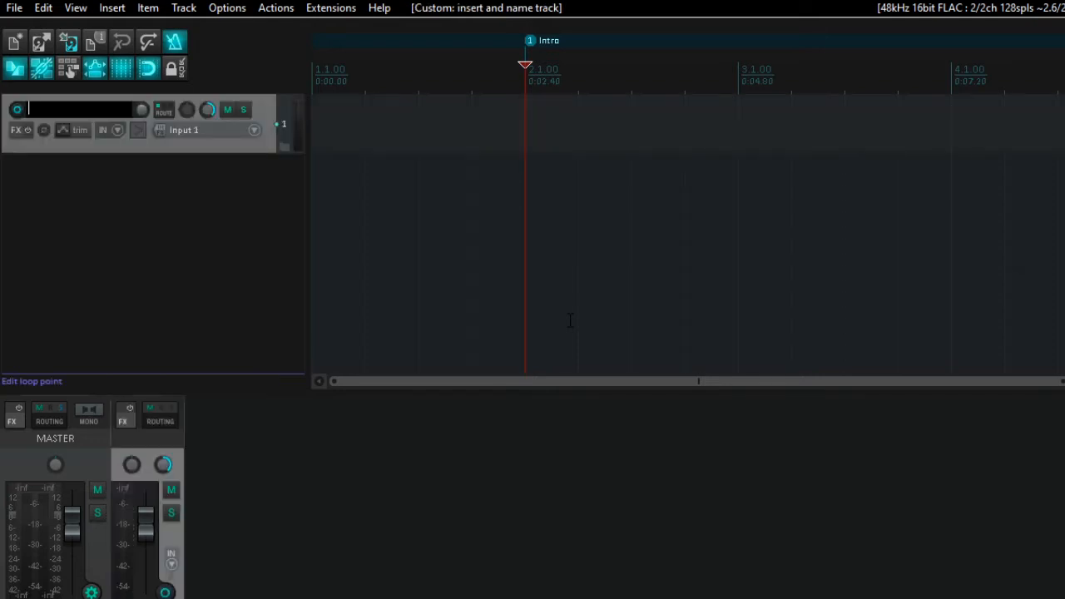
text(Voice)
key(Return)
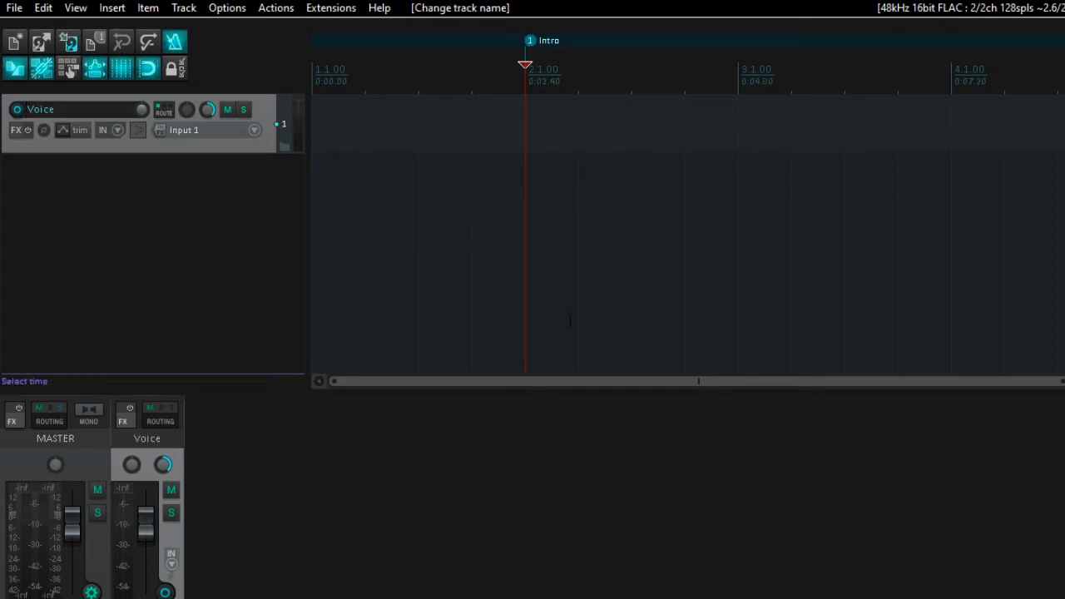
key(ctrl+t)
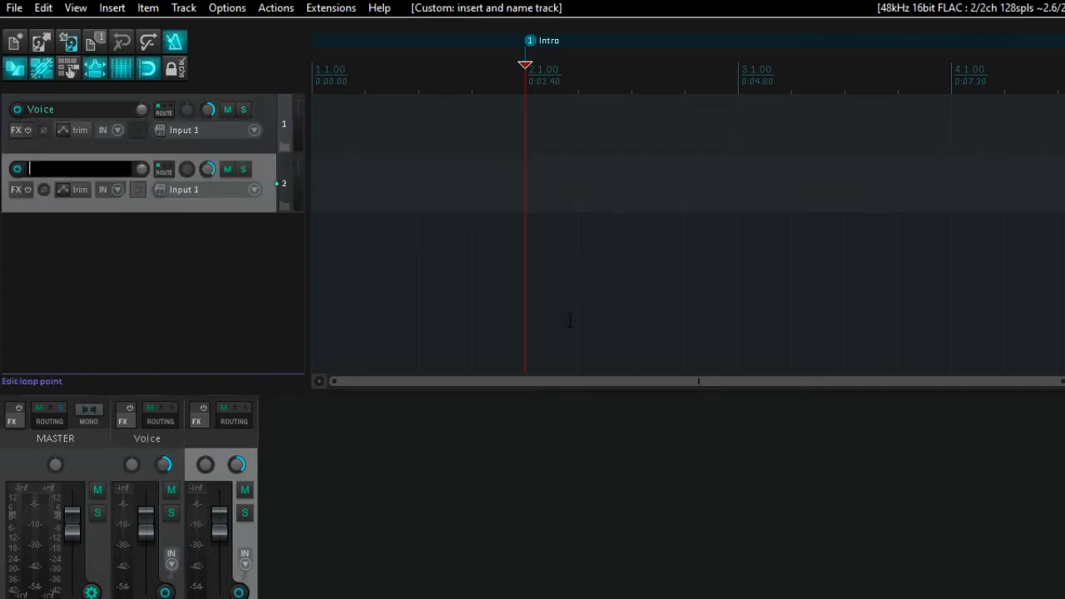
text(Music)
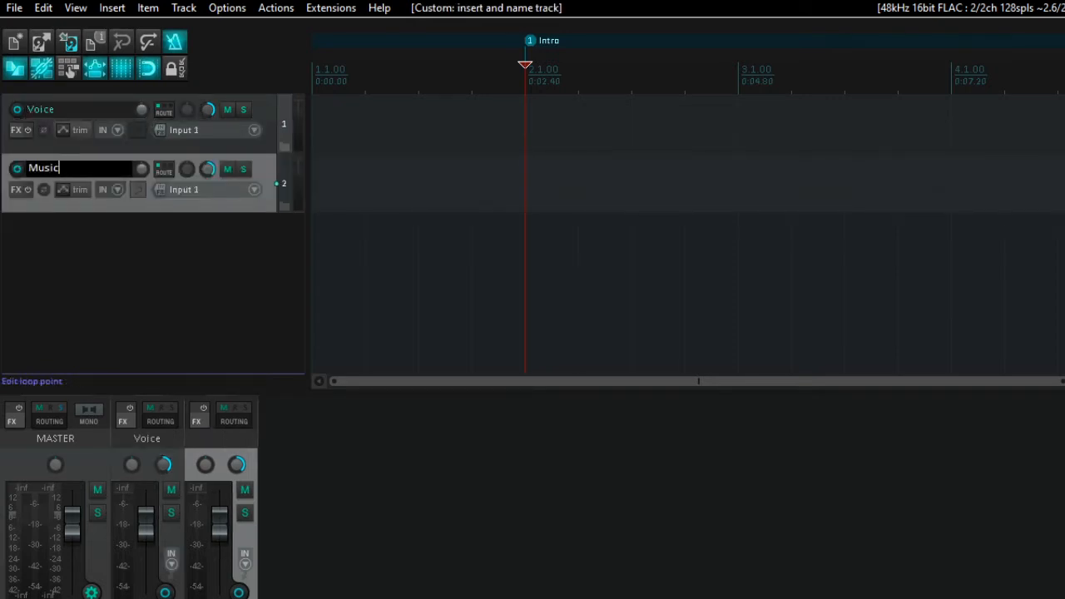
key(Return)
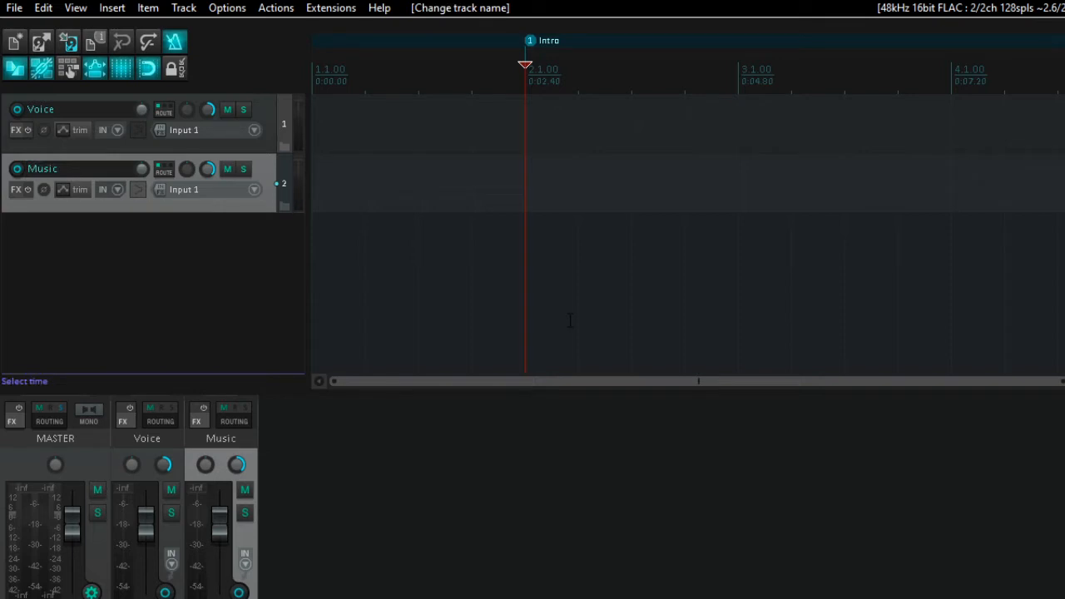
key(Up)
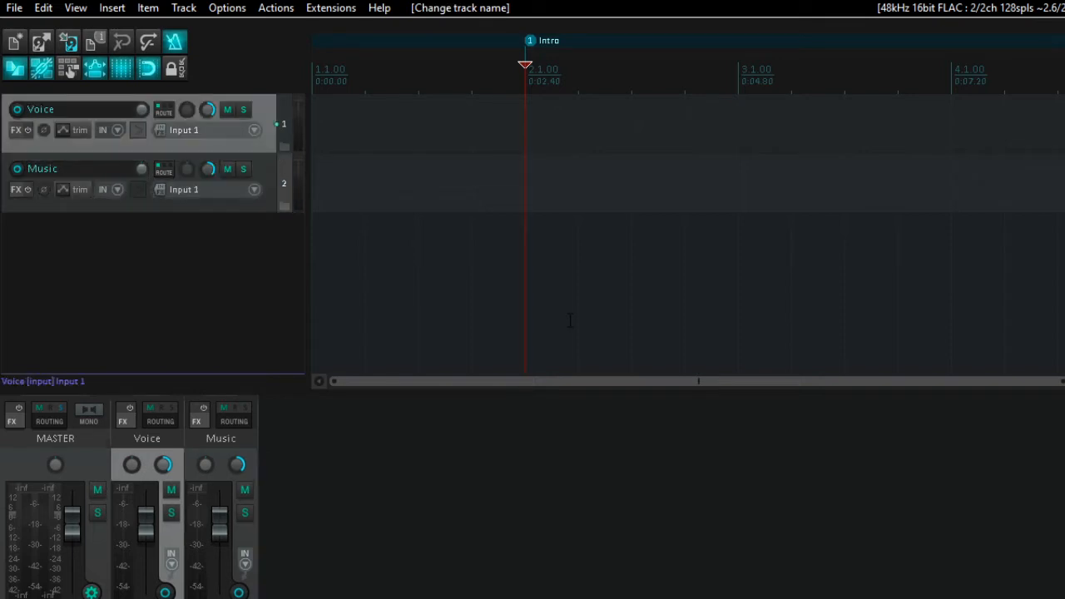
Try VoiceMeeter Input (VB-Audio VoiceMeeter VAIO) as the output device in the audio device preferences
key(ctrl+p)
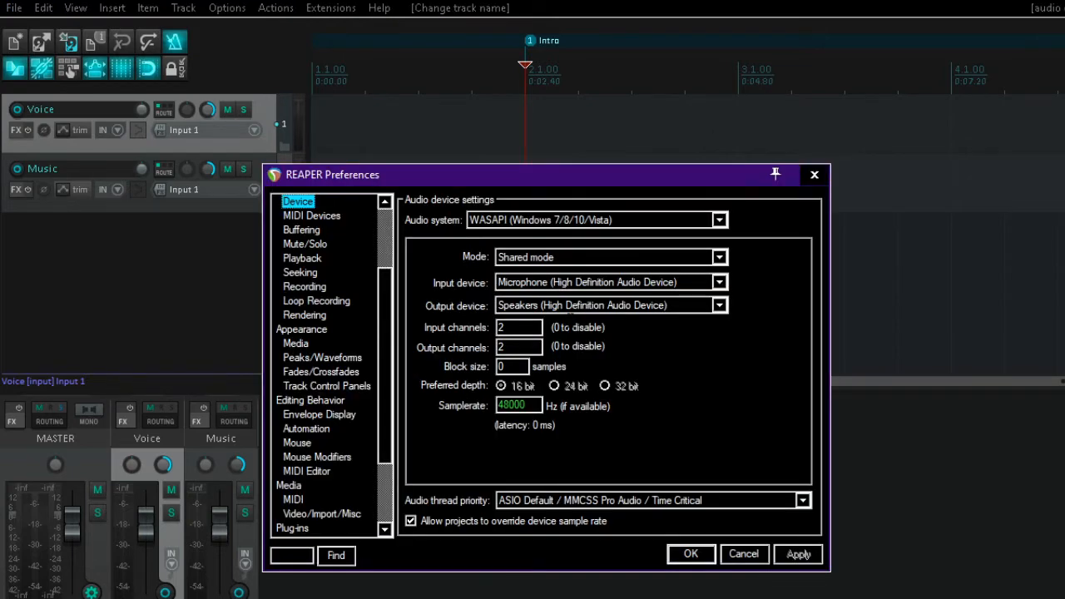
key(Tab)
key(Tab)
key(Tab)
key(Tab)
key(Tab)
key(Tab)
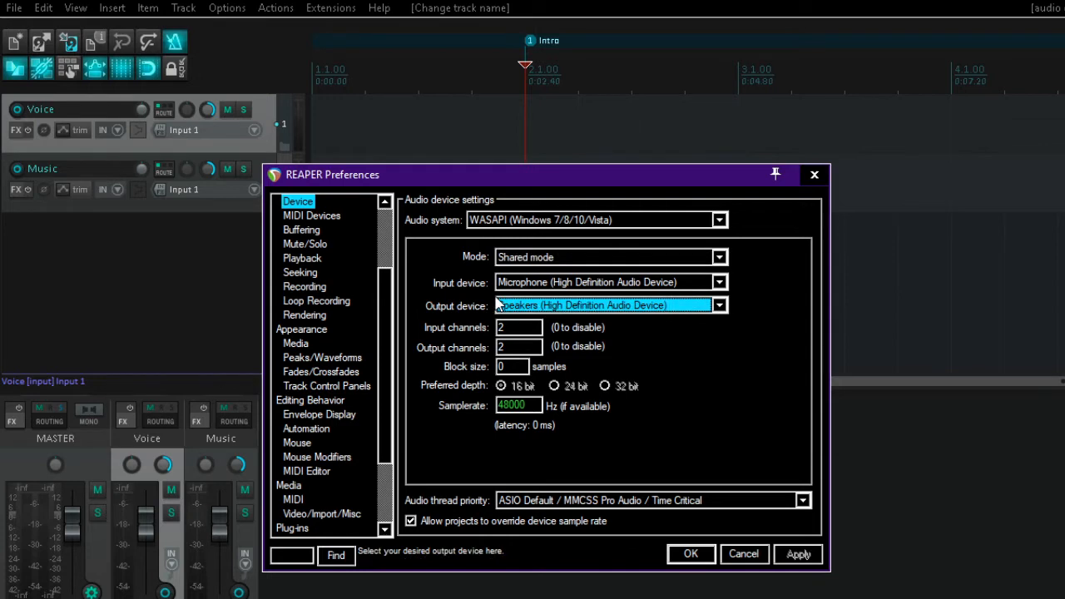
key(Up)
key(Down)
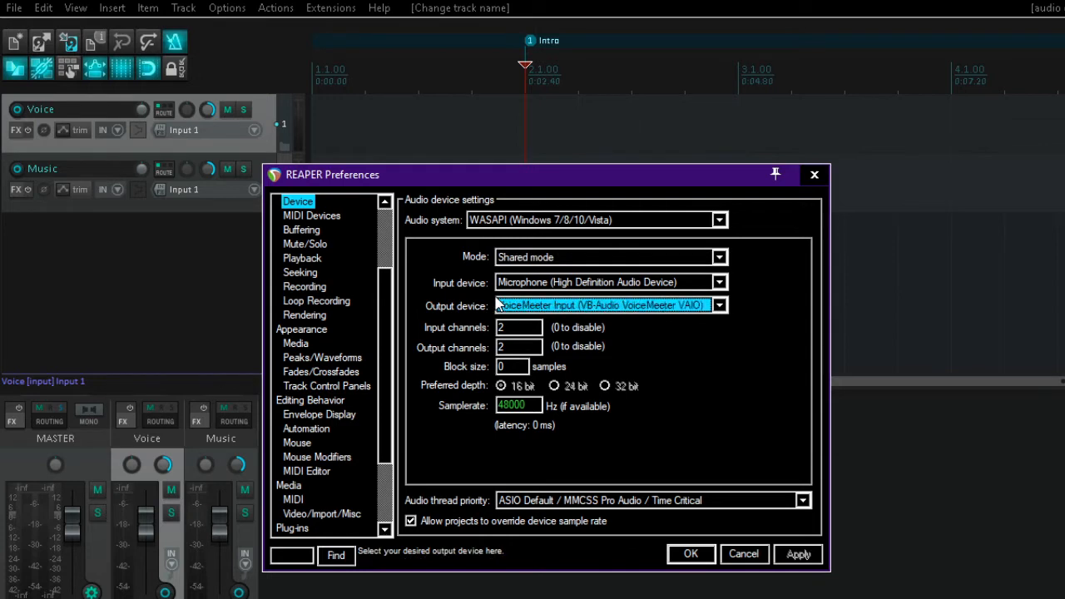
key(Up)
key(Down)
key(shift+Tab)
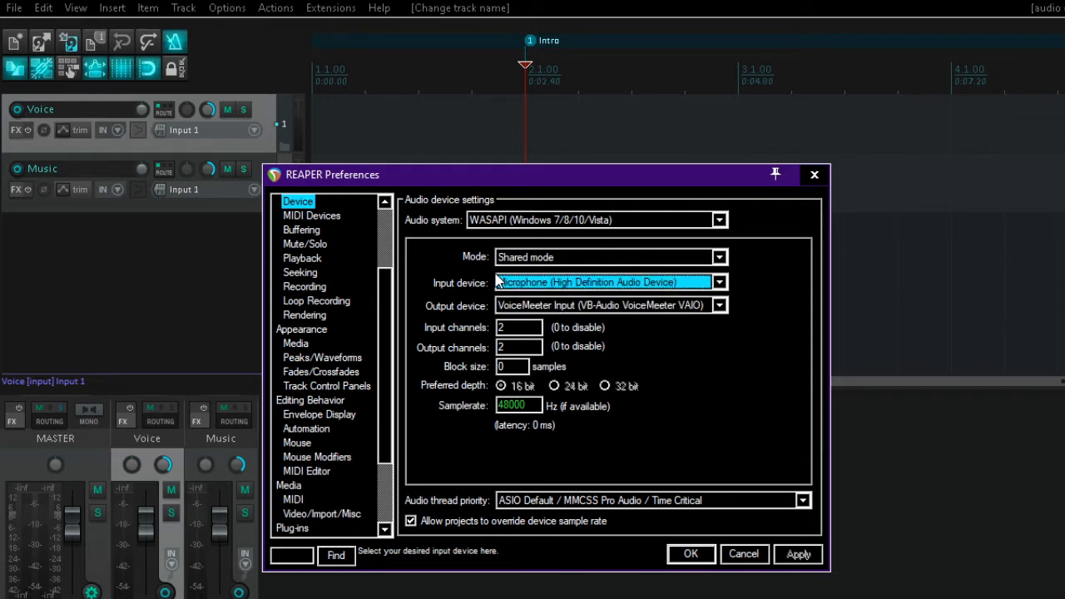
Set the output device to Speakers (High Definition Audio Device), keep the Microphone as input device, and accept the preferences
key(Tab)
key(Down)
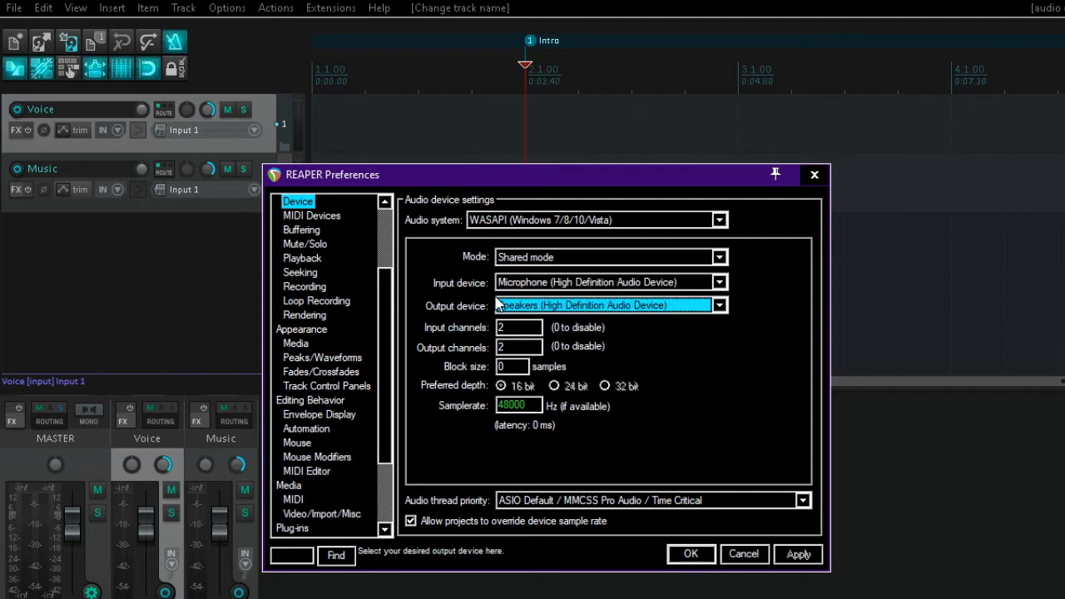
key(Up)
key(Down)
key(shift+Tab)
key(Down)
key(Down)
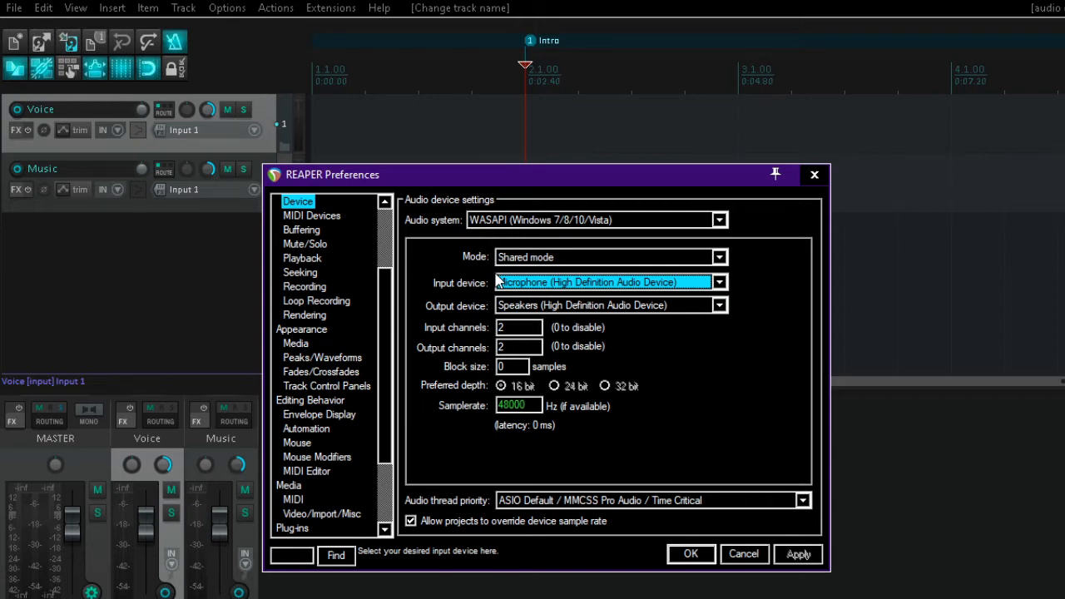
key(Tab)
key(Tab)
key(Tab)
key(Tab)
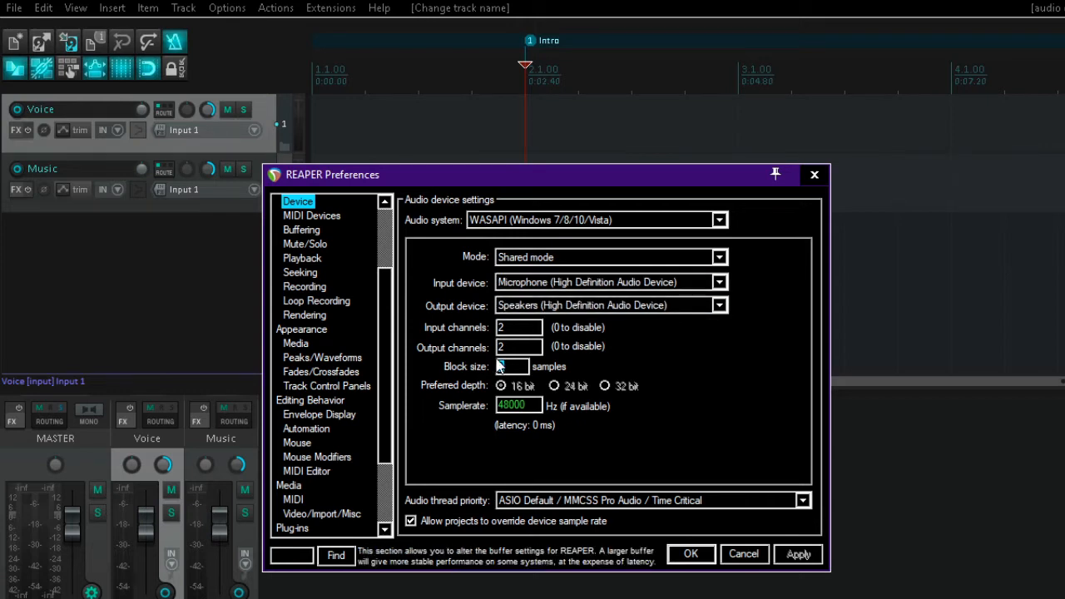
key(Return)
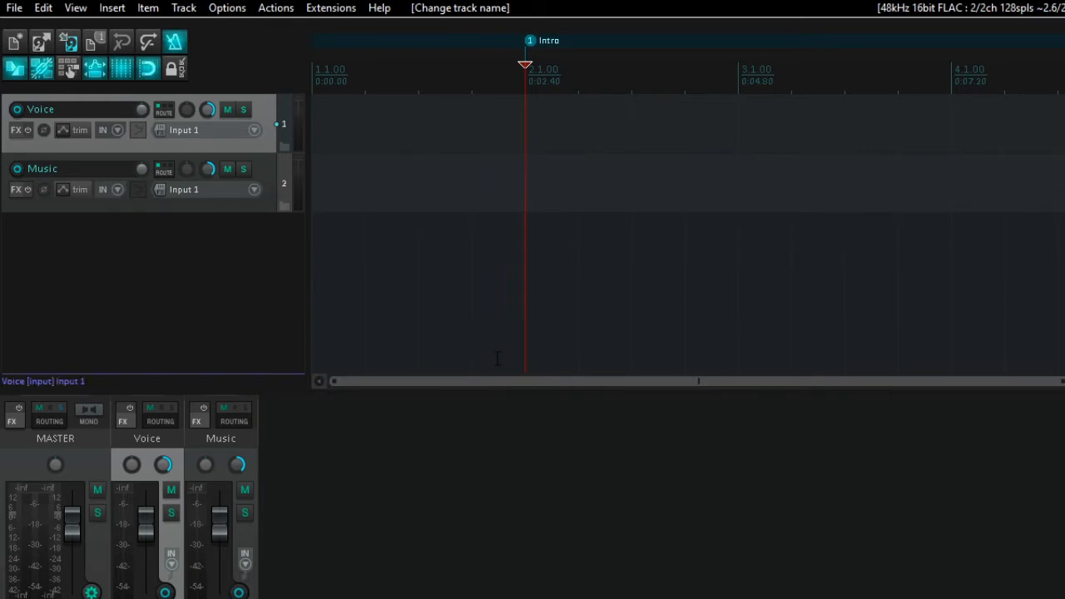
Arm the Voice track for recording with input monitoring off, and turn off the metronome
key(ctrl+r)
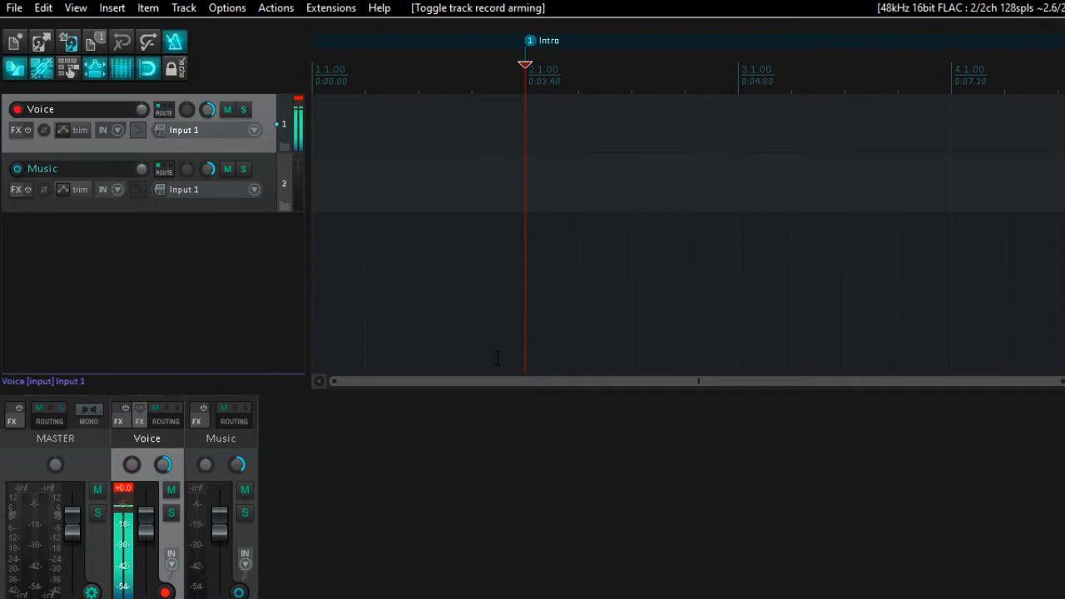
key(F8)
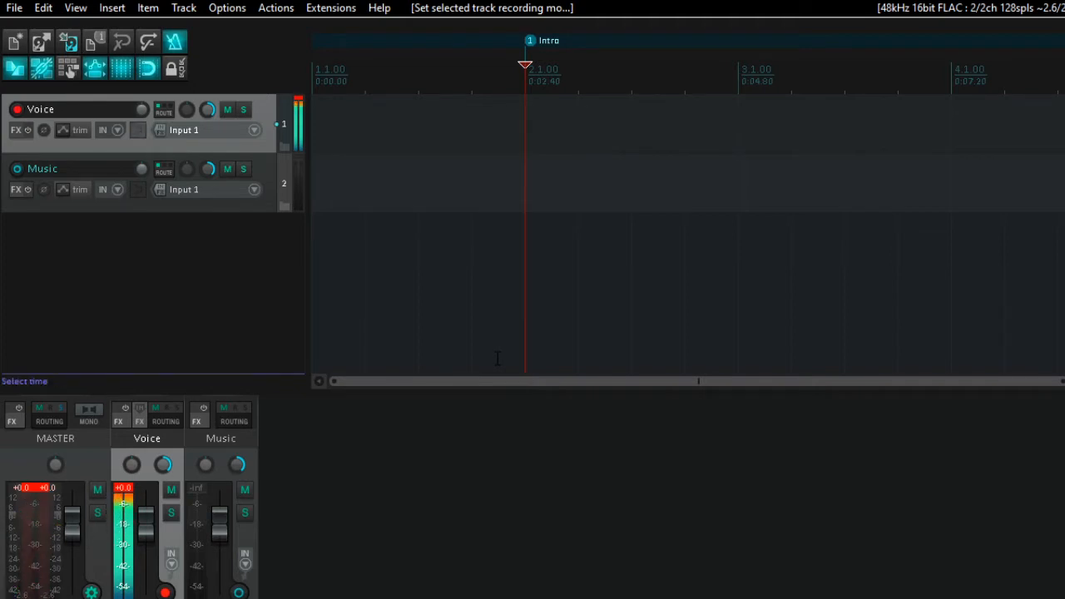
key(ctrl+shift+m)
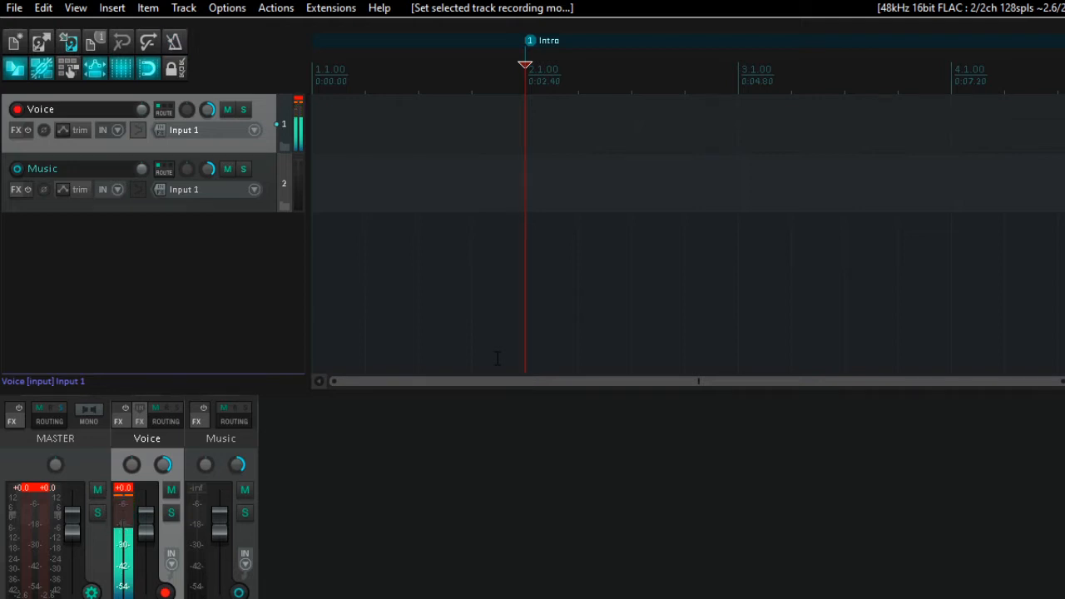
Record a take of about 36 seconds on the Voice track, starting from the project start
key(Home)
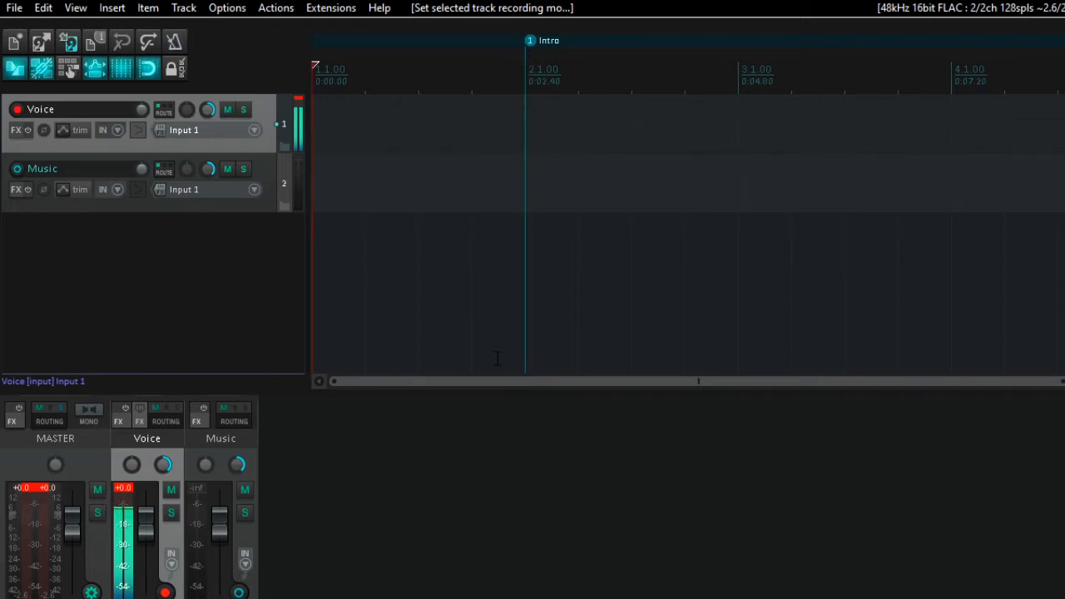
key(ctrl+r)
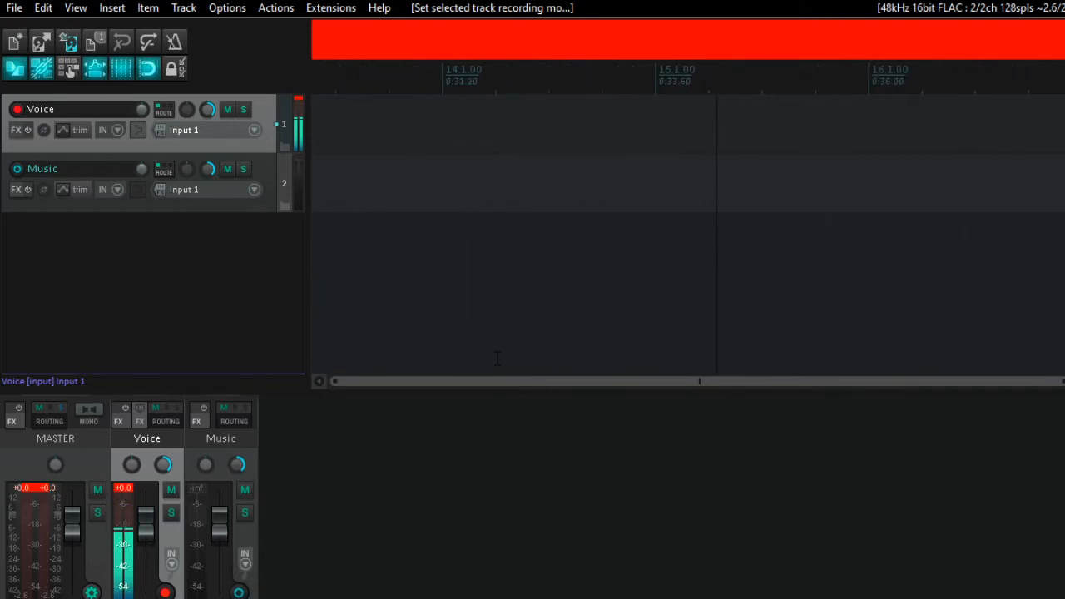
key(space)
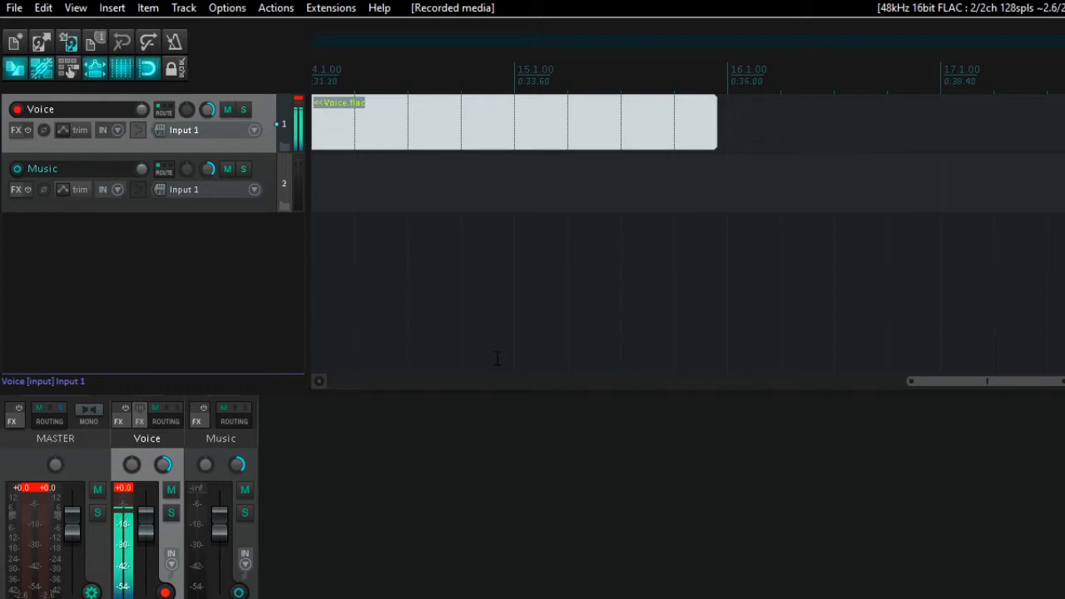
Play back the beginning of the recorded Voice take from the project start, and stop playback
key(Home)
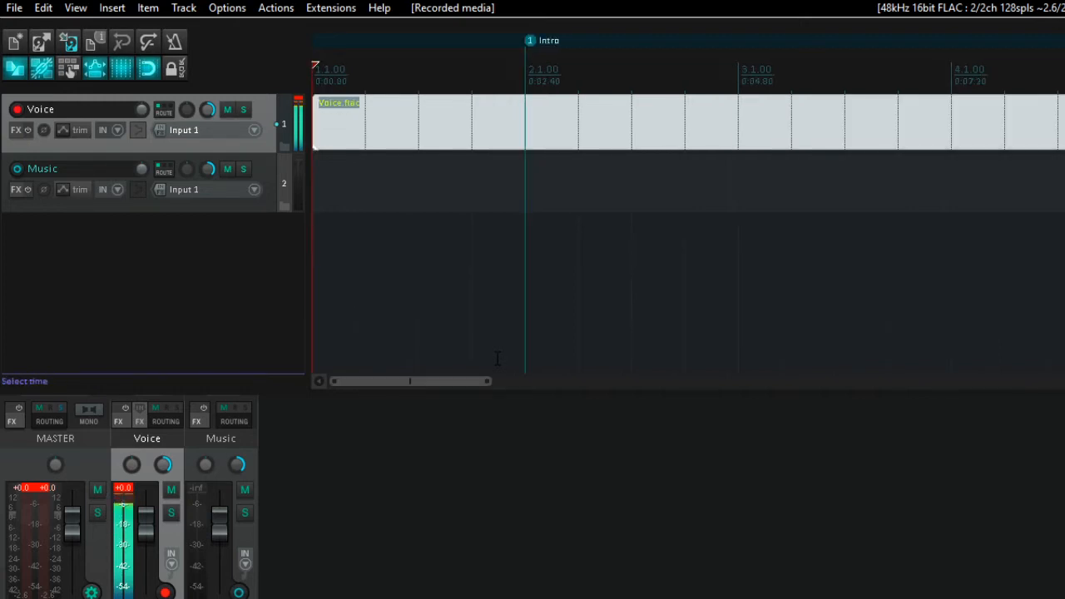
key(space)
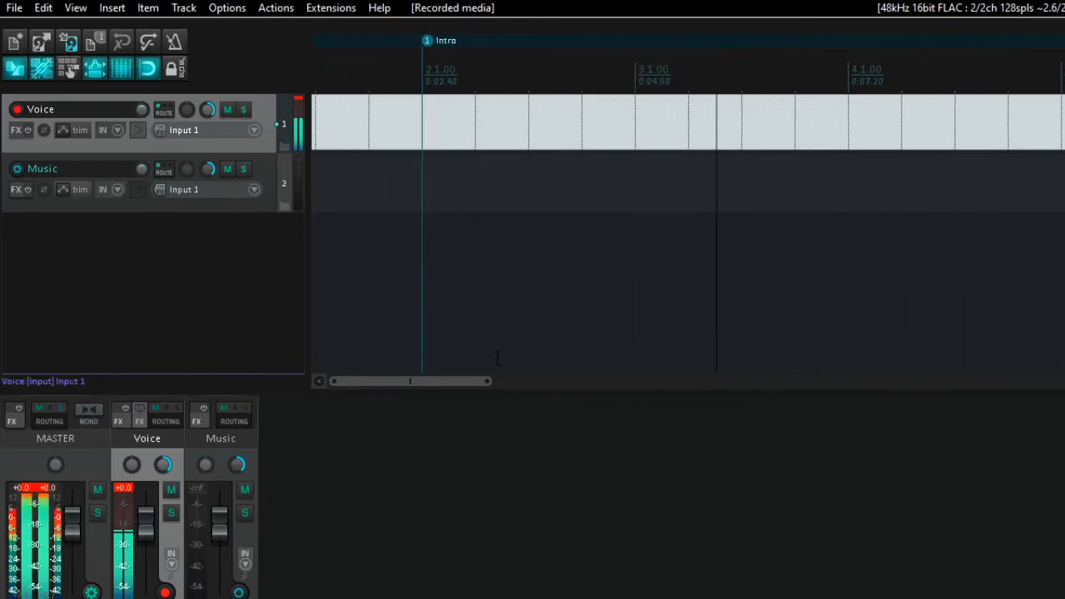
key(space)
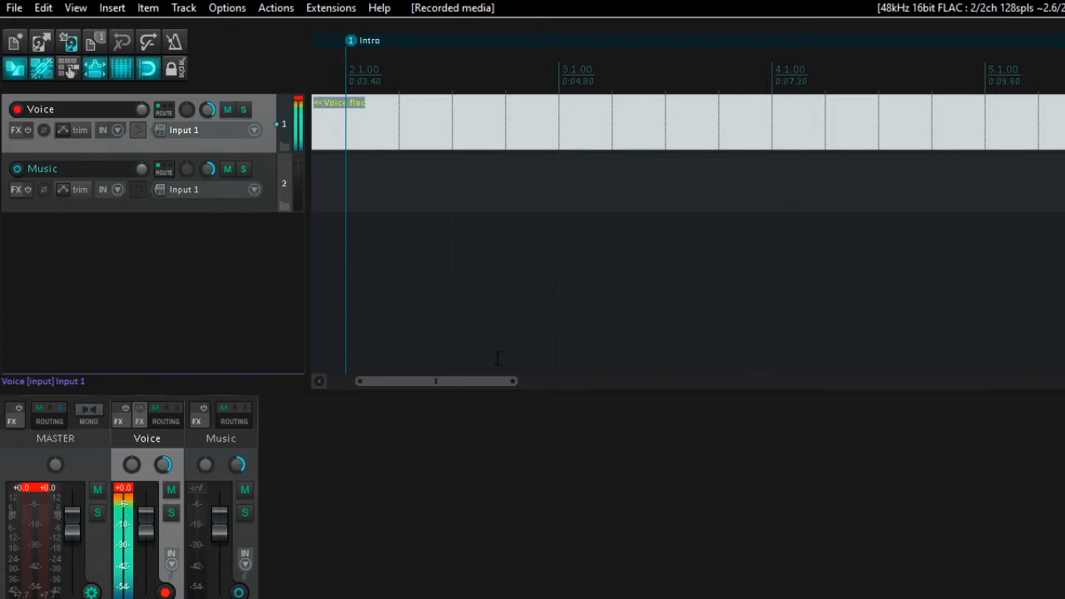
Start a media import on the Music track at the project start and browse up to This PC
key(Down)
key(Home)
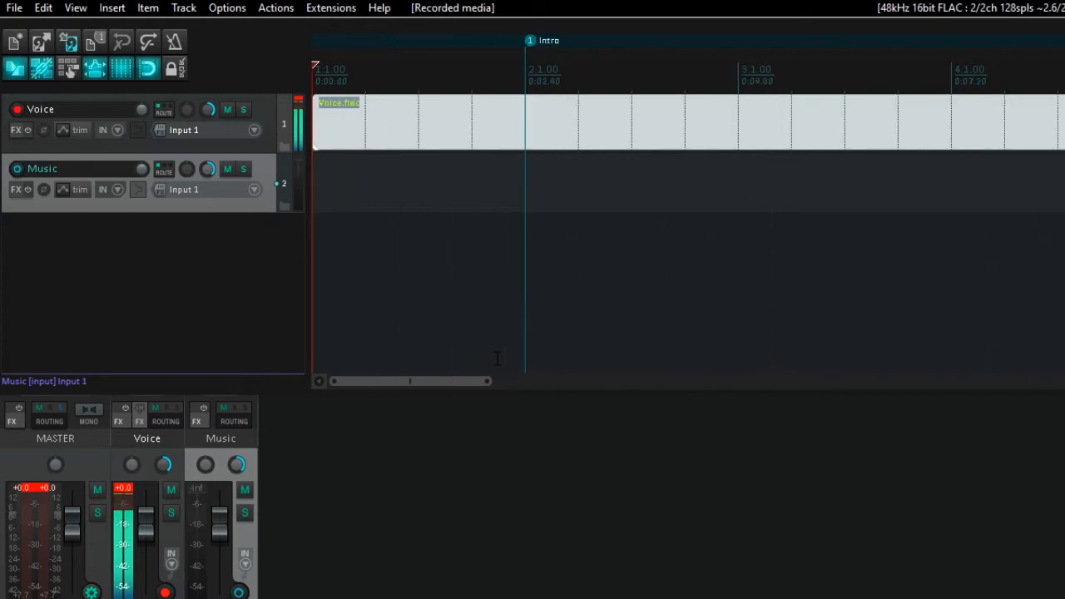
key(Insert)
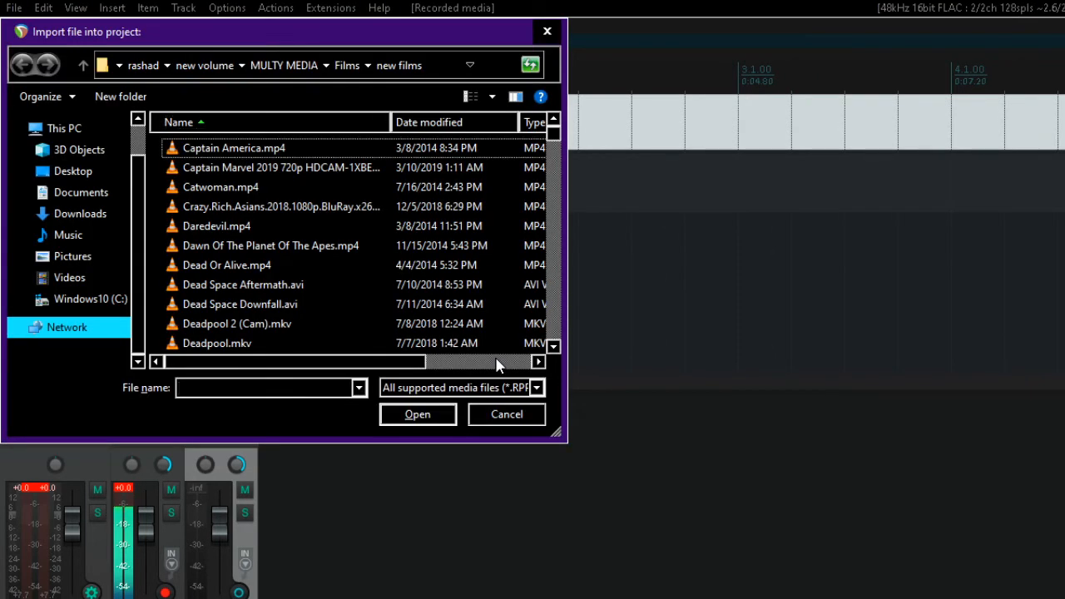
key(alt+Up)
key(alt+Up)
key(alt+Up)
key(alt+Up)
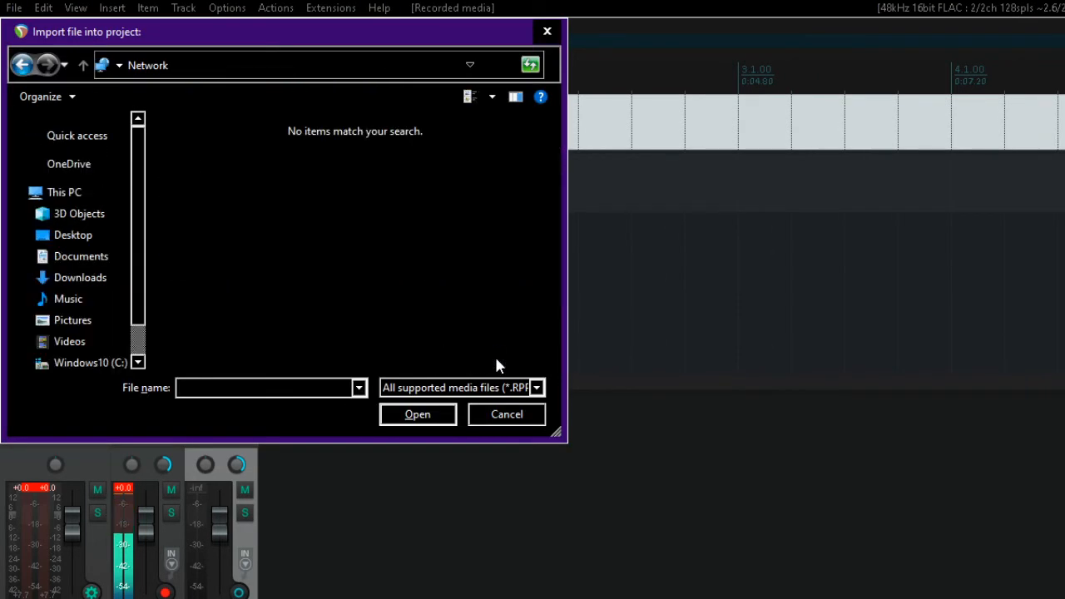
key(alt+Up)
key(Home)
key(t)
key(Return)
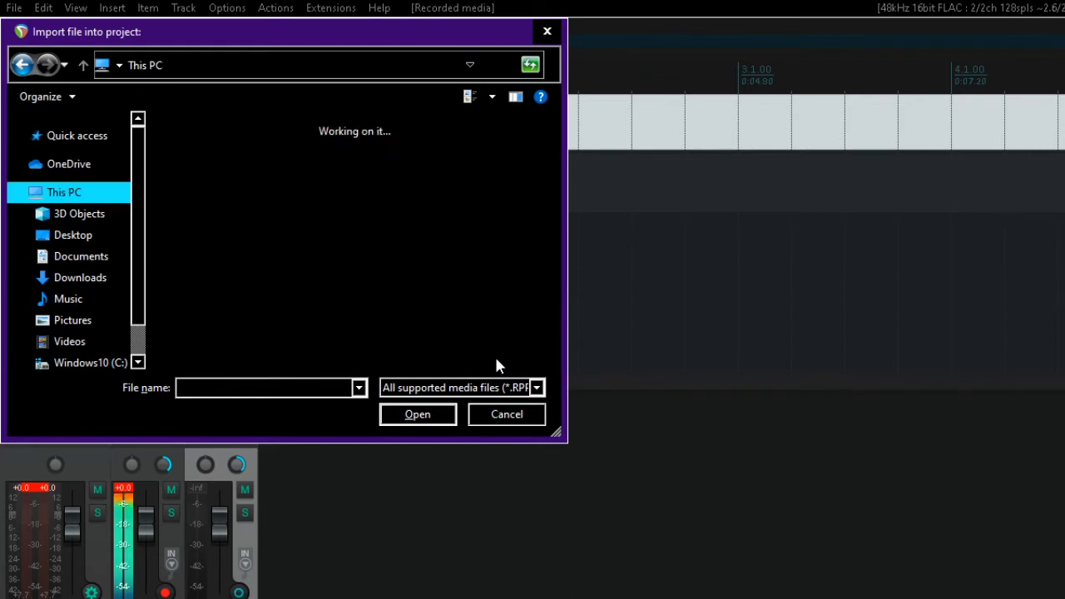
Import Blue Sky.mp3 onto the Music track
key(m)
key(Return)
key(b)
key(Return)
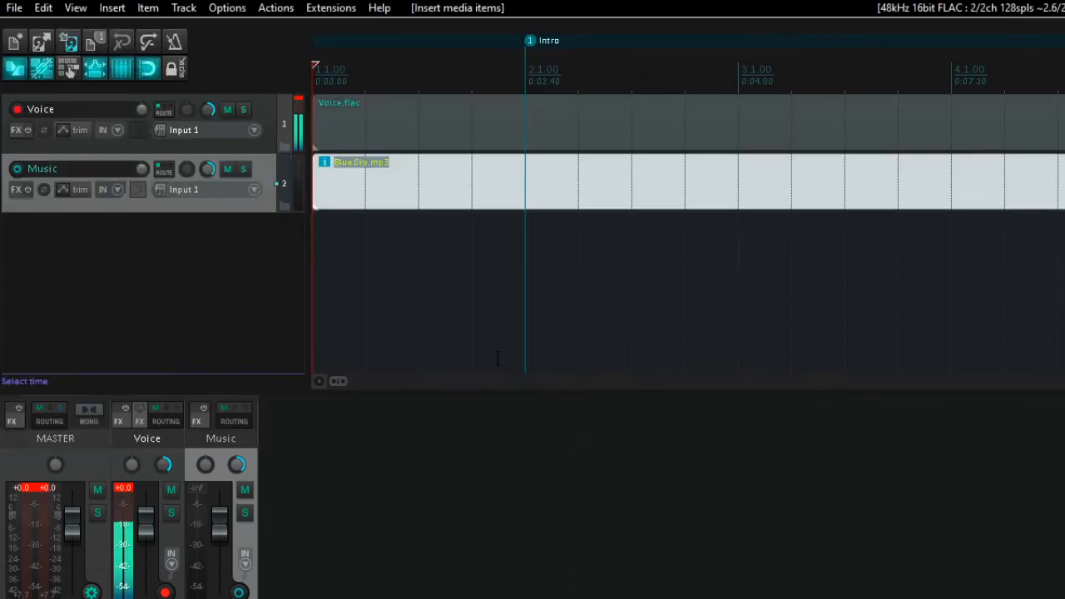
Mute the Voice track and place the edit cursor on the Music track where the song starts, at about 1.7 seconds
key(Up)
key(F5)
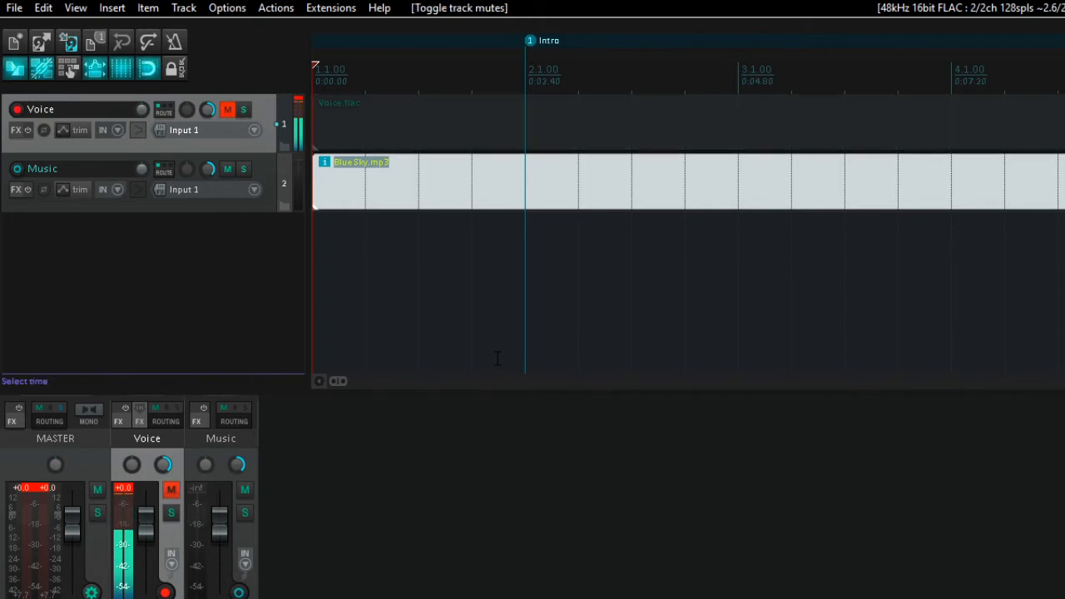
key(Down)
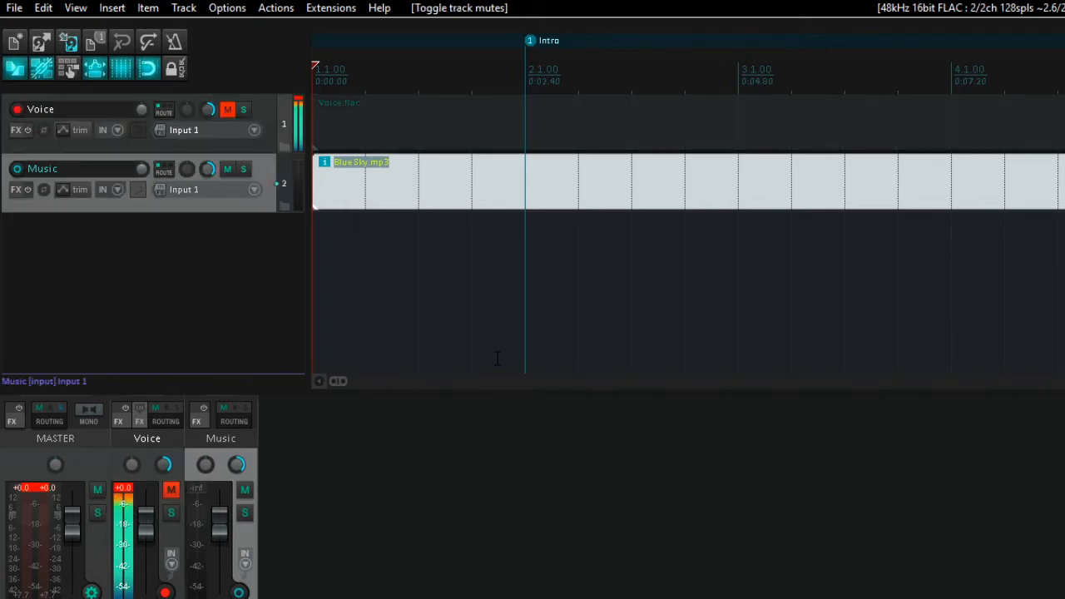
key(Tab)
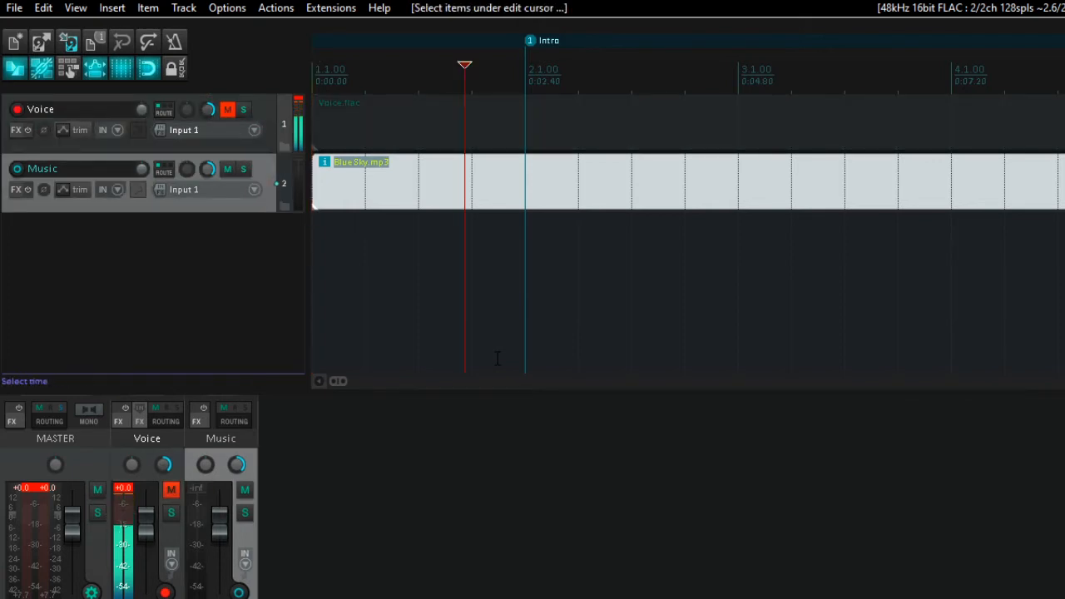
key(Left)
key(Left)
key(Left)
key(Left)
key(Left)
key(Left)
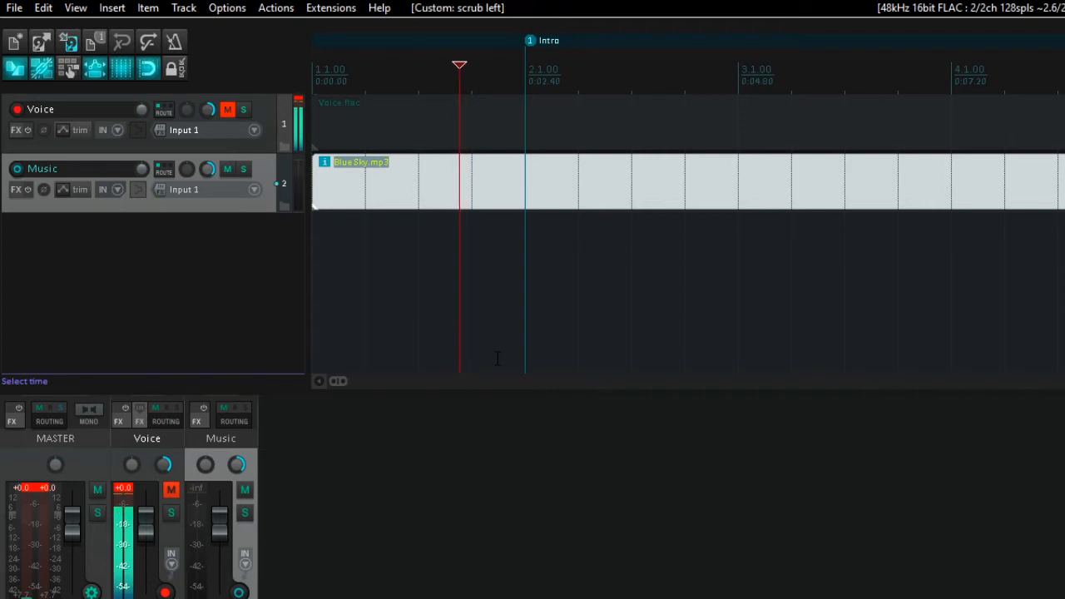
key(Right)
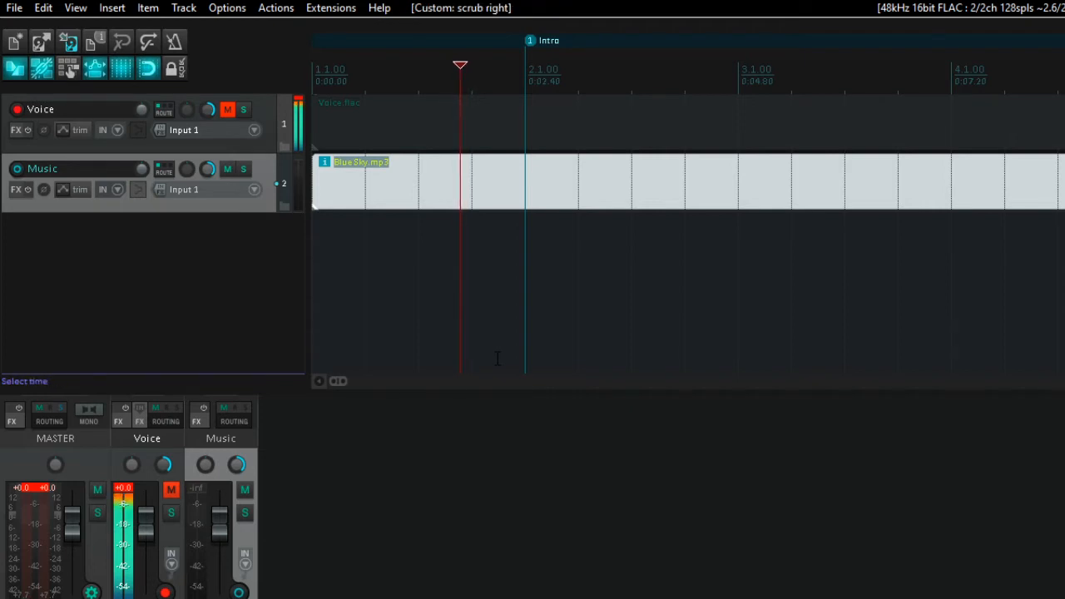
Split Blue Sky.mp3 at the edit cursor, delete the piece before the cut, and select the remaining item
key(s)
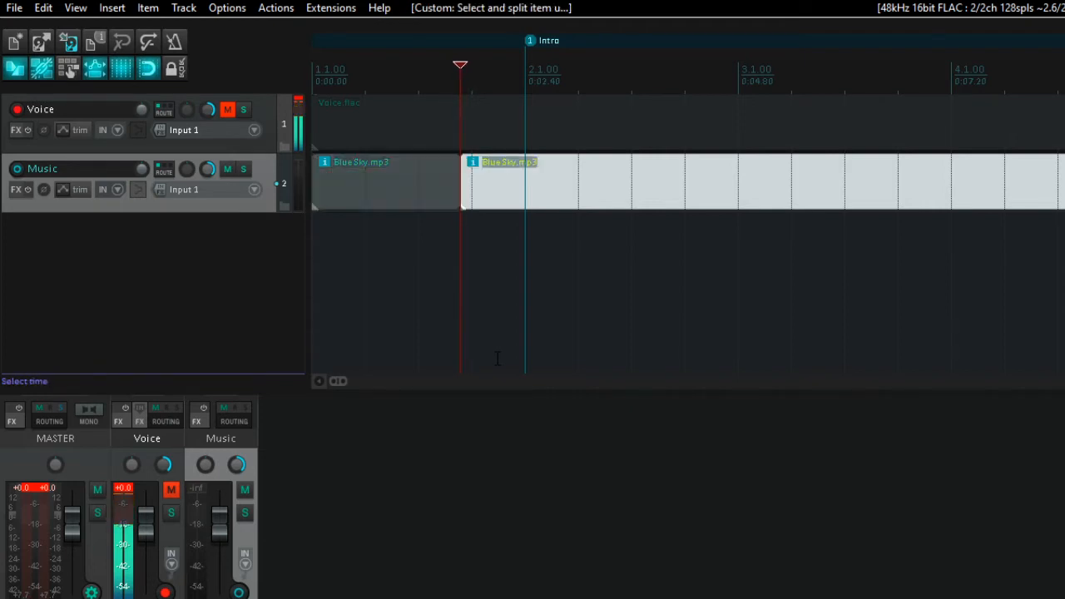
key(Delete)
key(ctrl+Right)
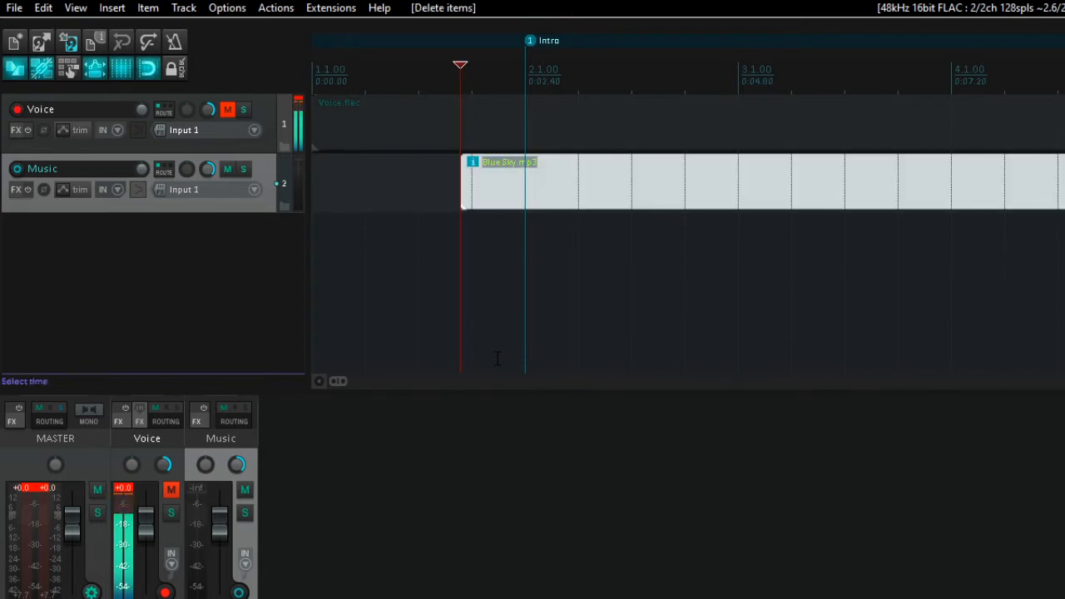
Move the trimmed Blue Sky.mp3 item to the project start and play it back to check the new position
key(ctrl+x)
key(Home)
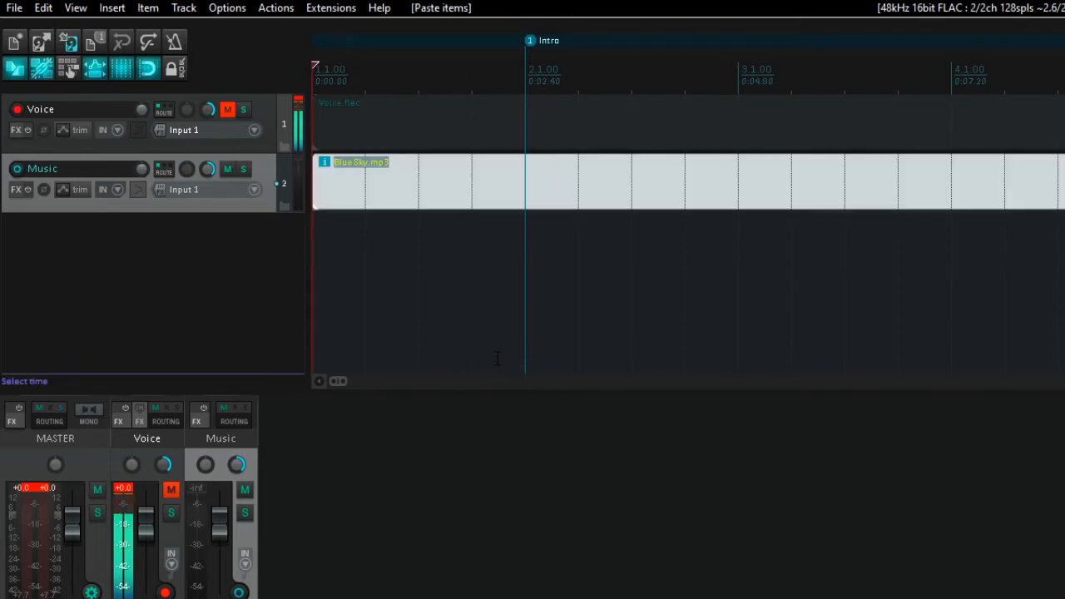
key(ctrl+v)
key(space)
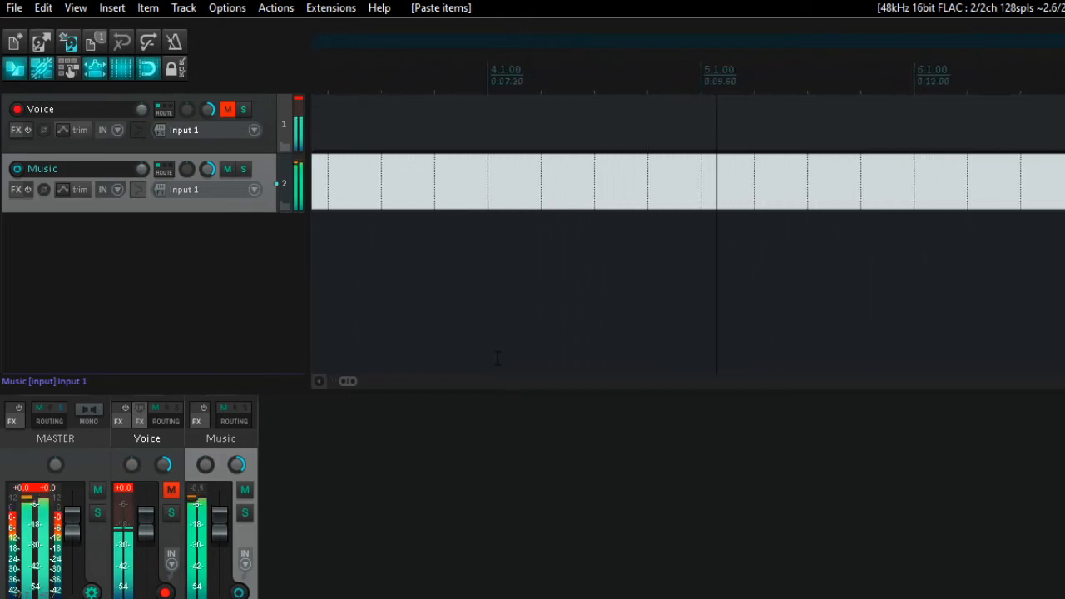
key(space)
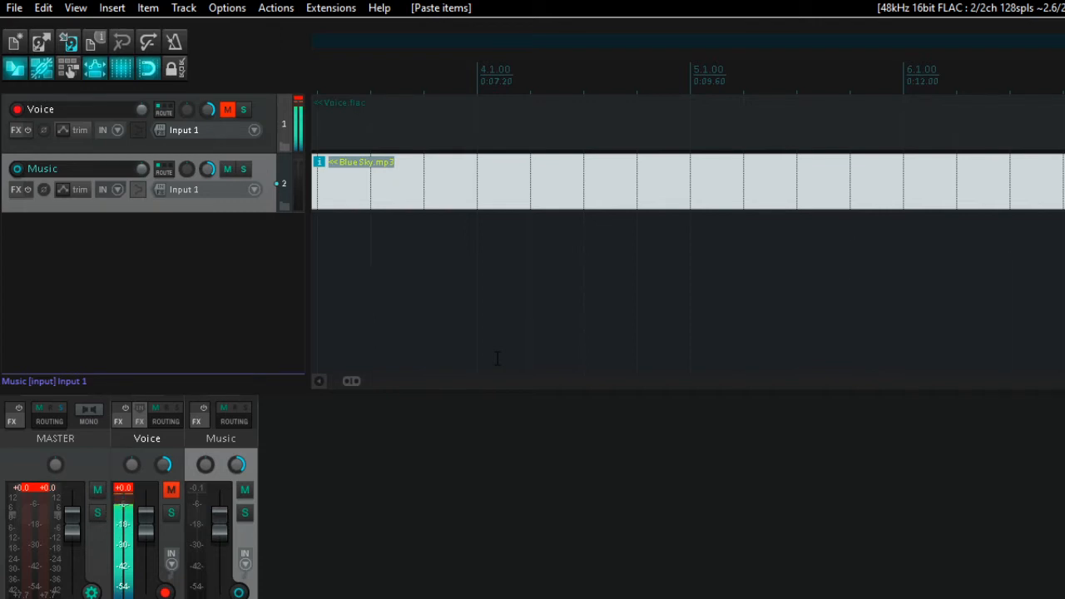
key(alt+Menu)
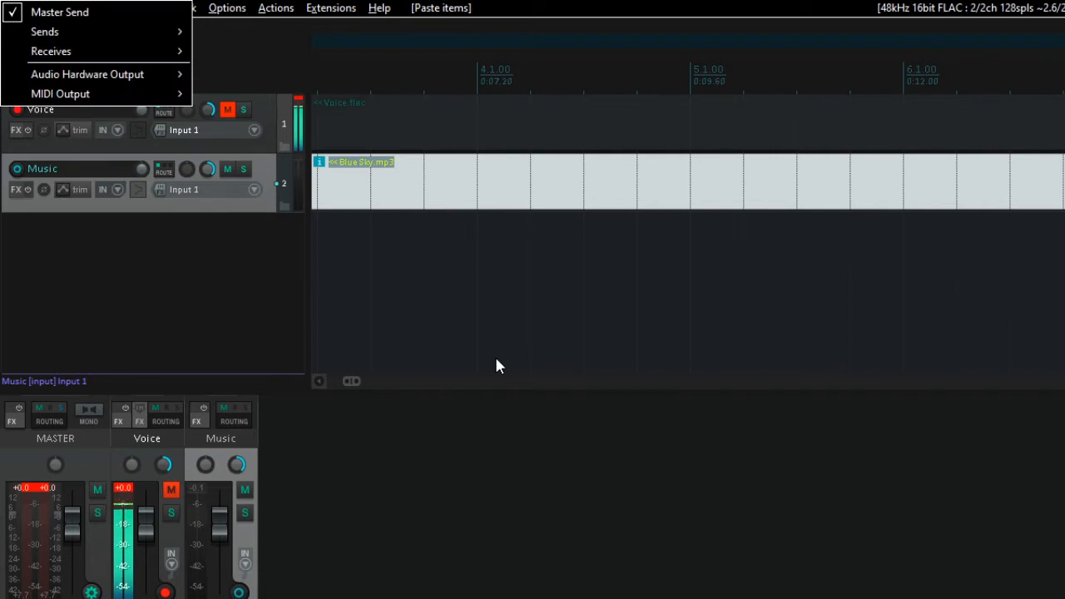
key(Up)
key(Up)
key(Up)
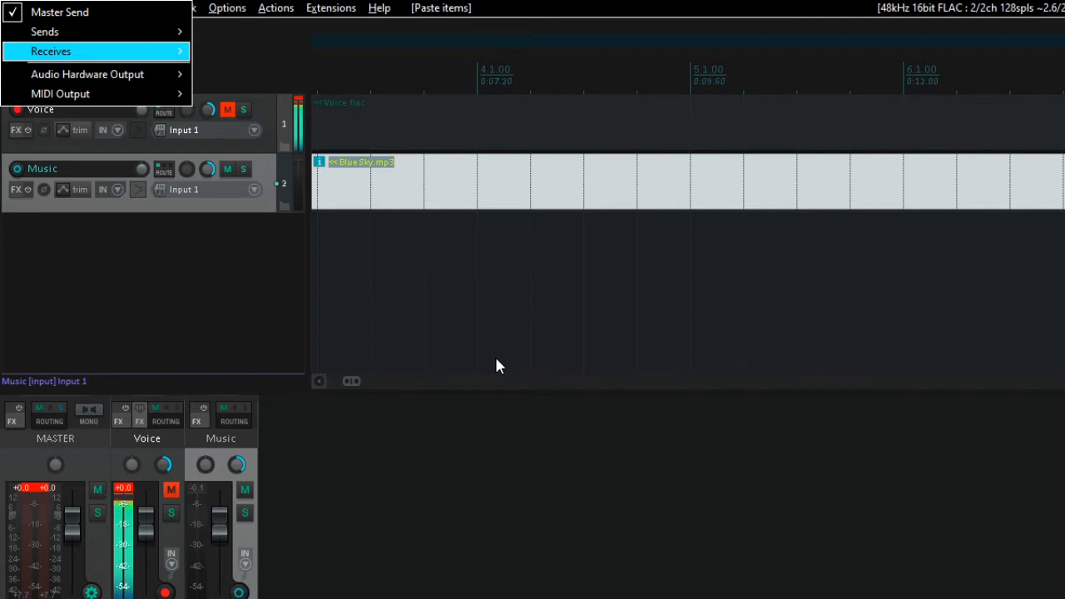
key(Escape)
Add a send from the Voice track to Track 2: Music
key(Up)
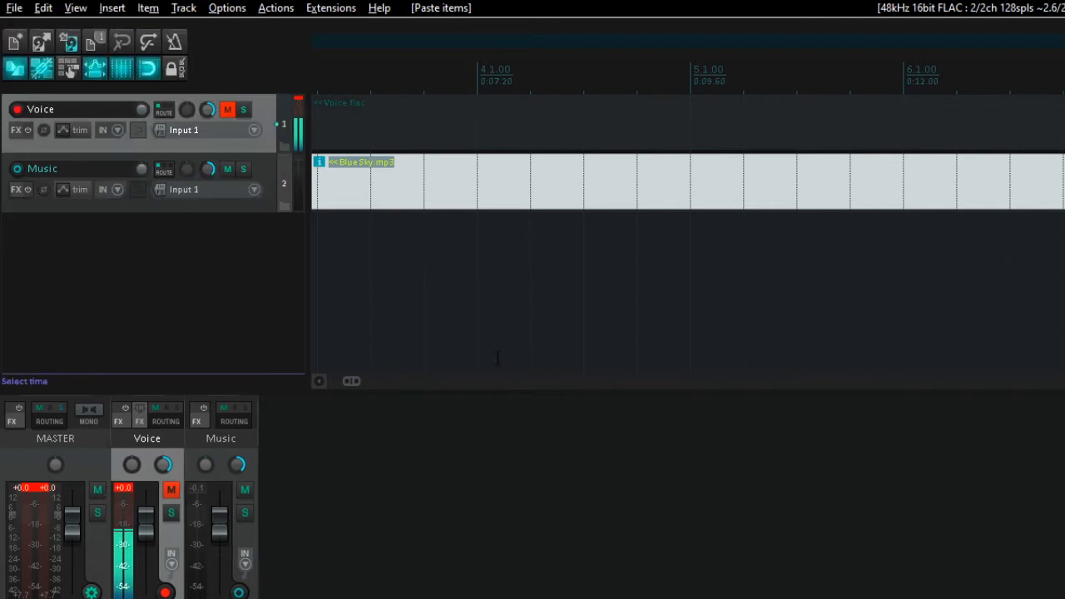
key(alt+Menu)
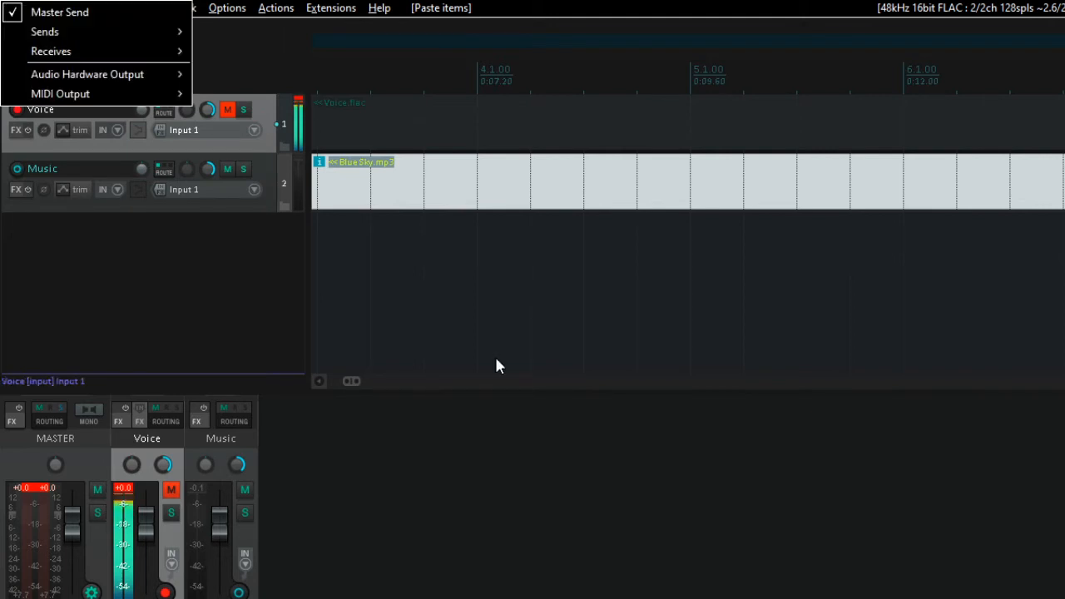
key(Up)
key(Up)
key(Up)
key(Up)
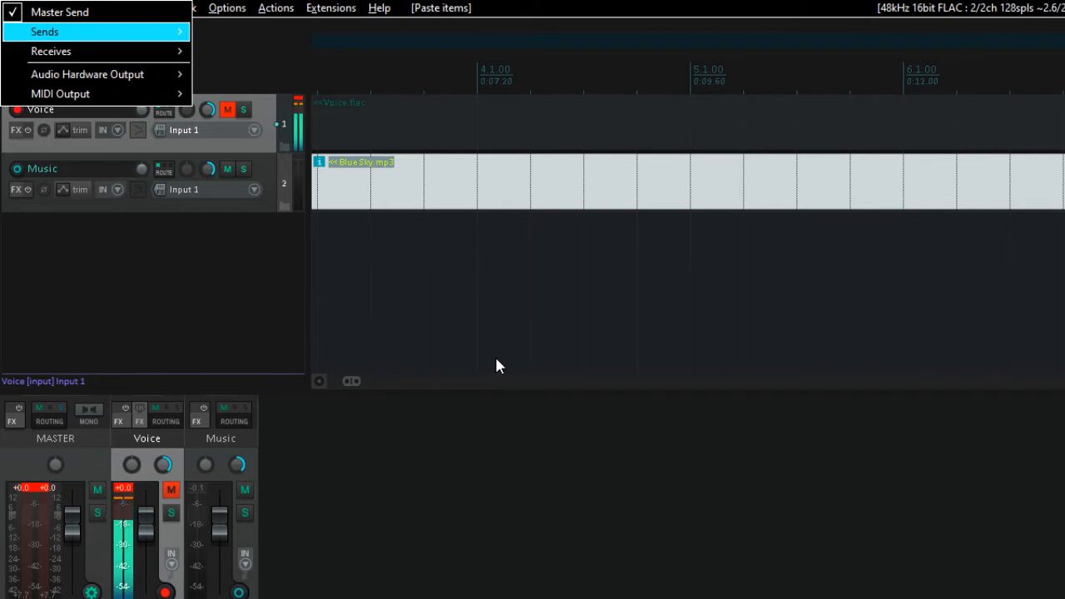
key(Right)
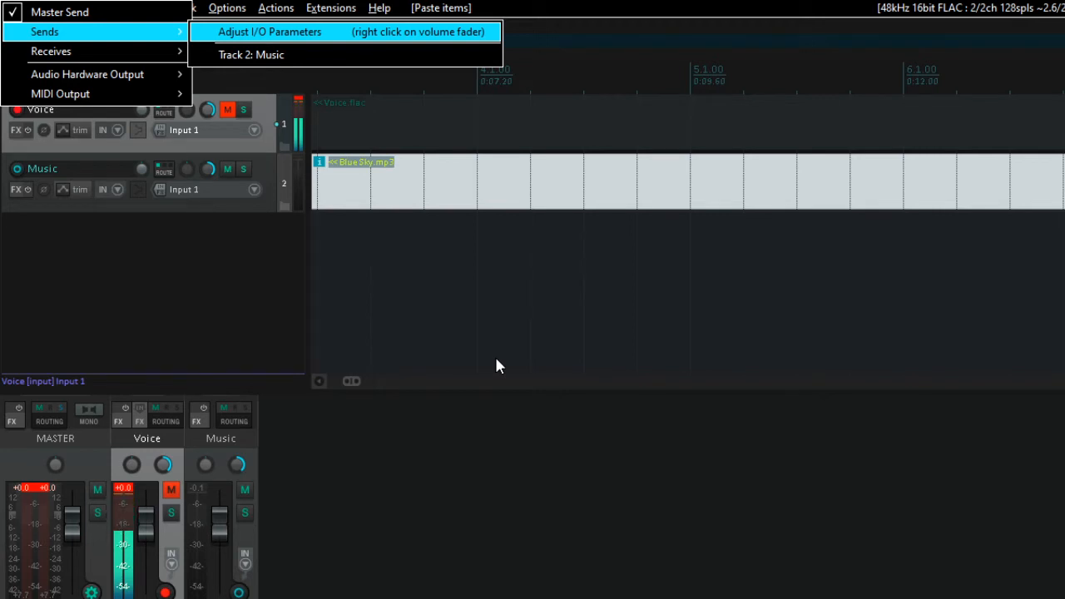
key(Down)
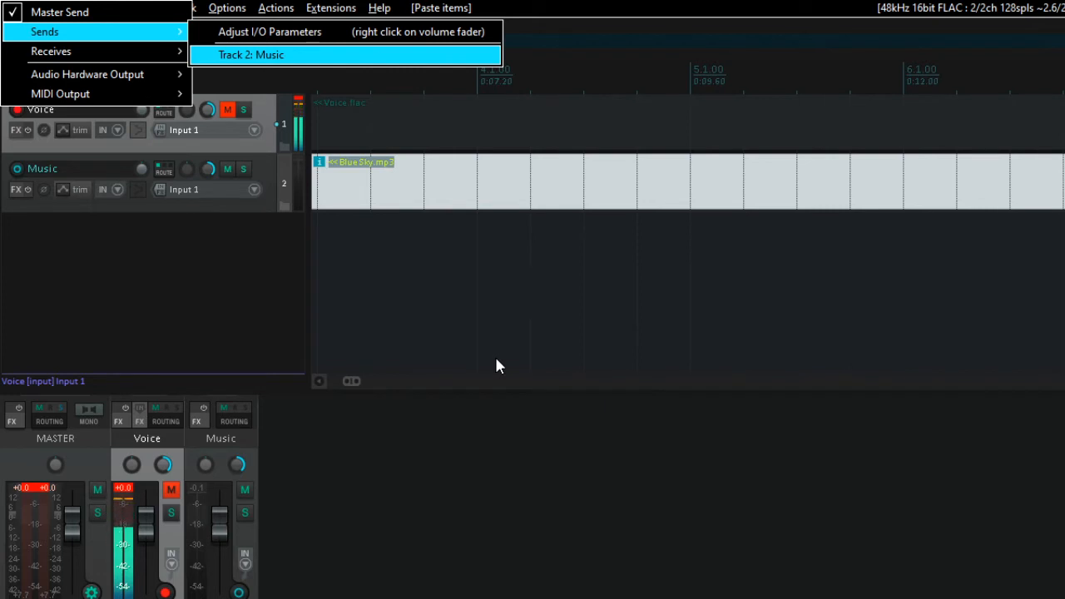
key(Return)
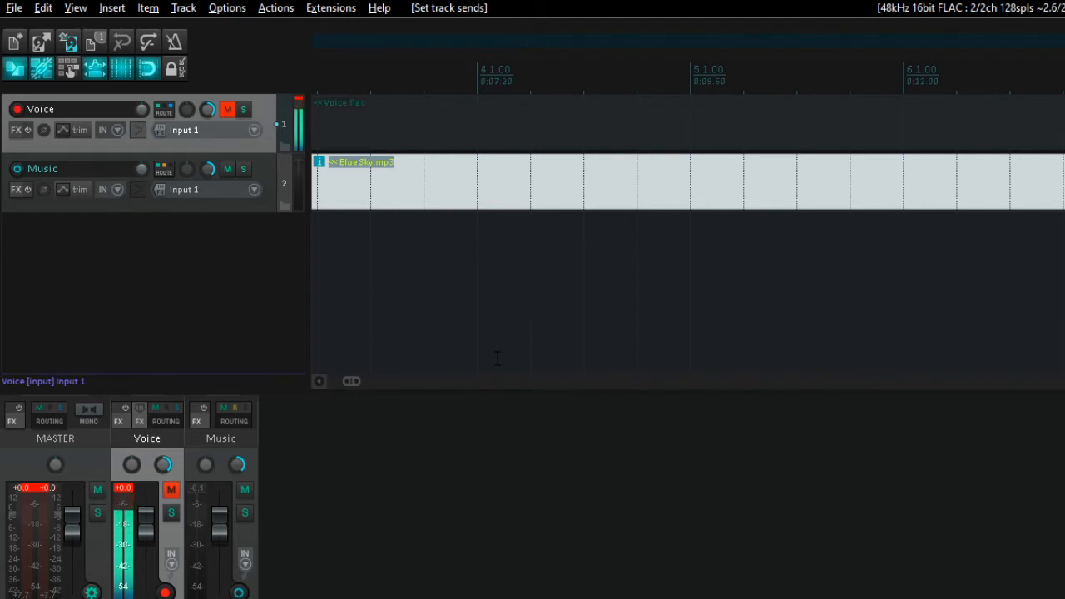
In the Music track's routing, set the destination audio channels of the receive from Voice to new channels 3/4, and close the routing window
key(Down)
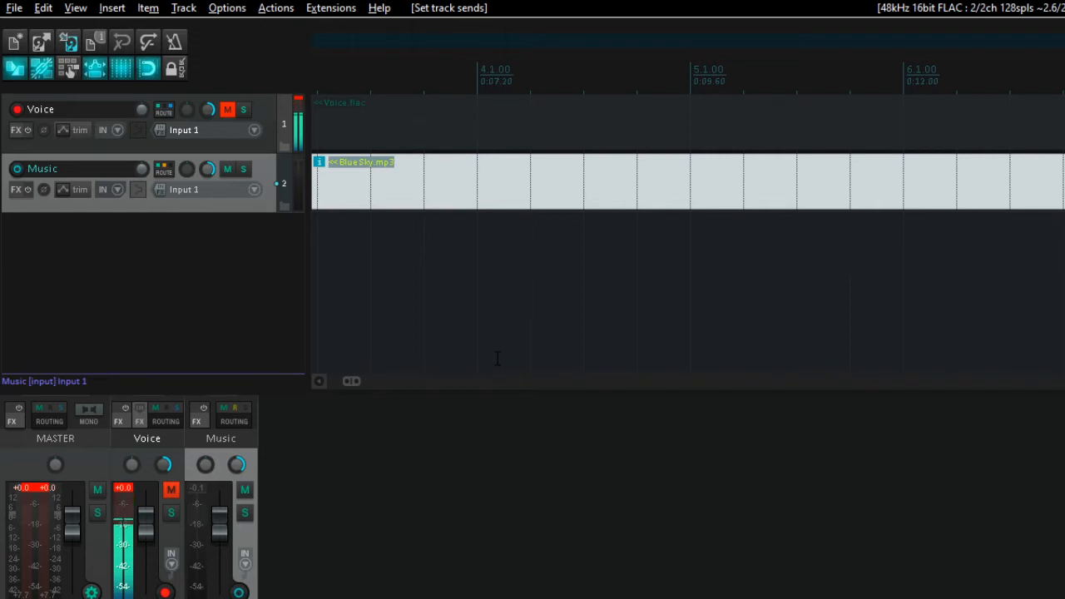
key(i)
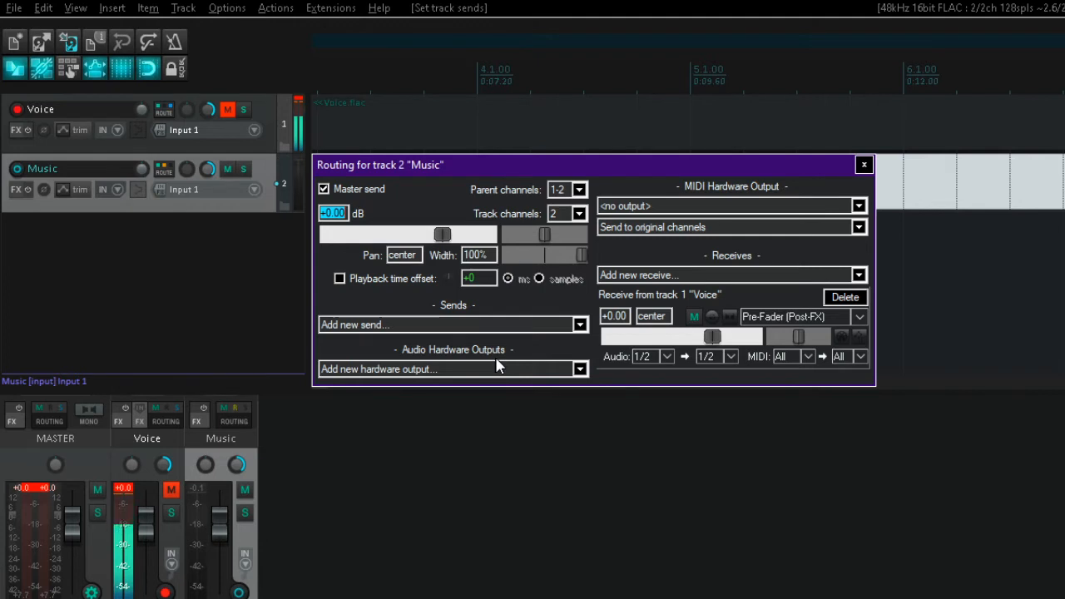
key(Tab)
key(Tab)
key(Tab)
key(Tab)
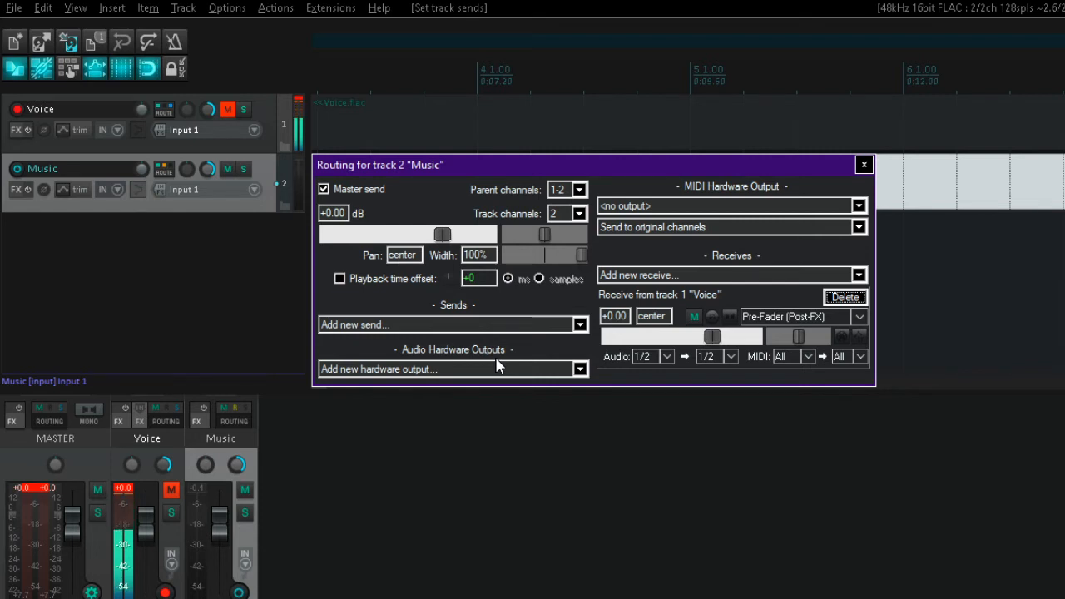
key(Menu)
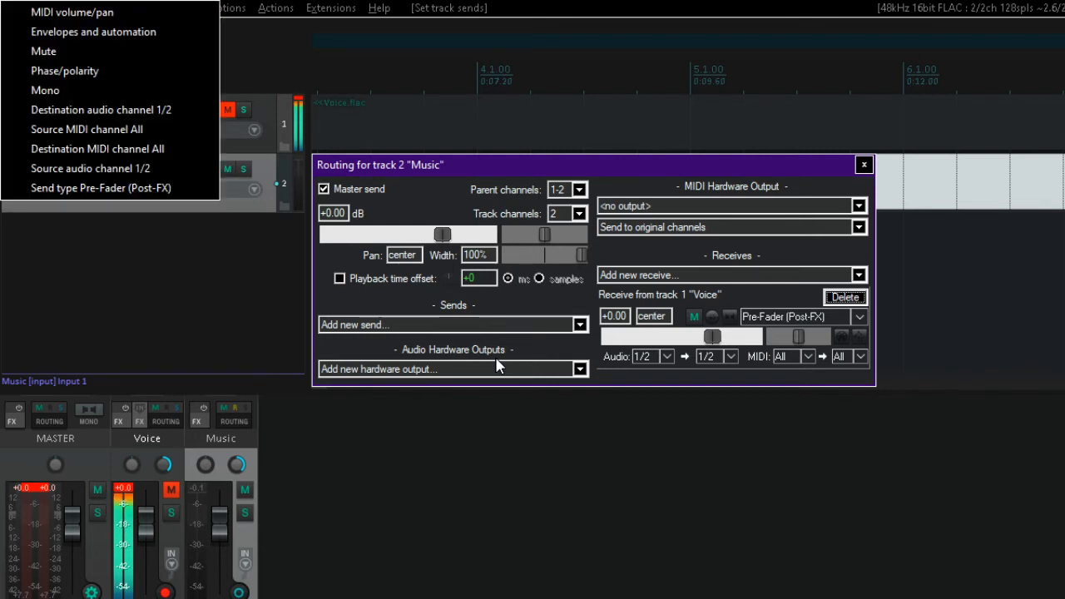
key(Down)
key(Down)
key(Down)
key(Down)
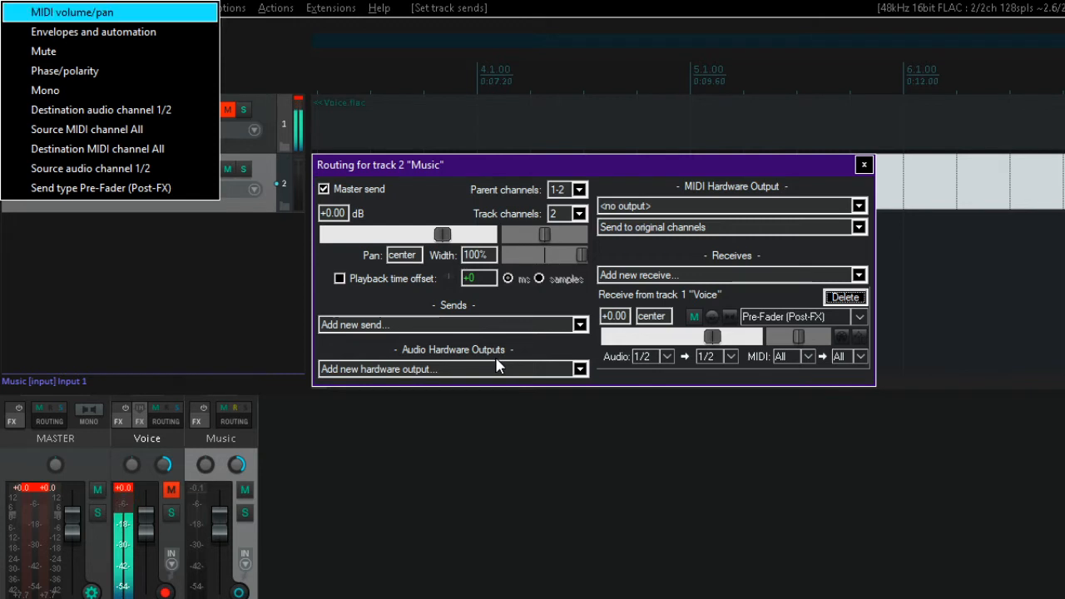
key(Down)
key(Down)
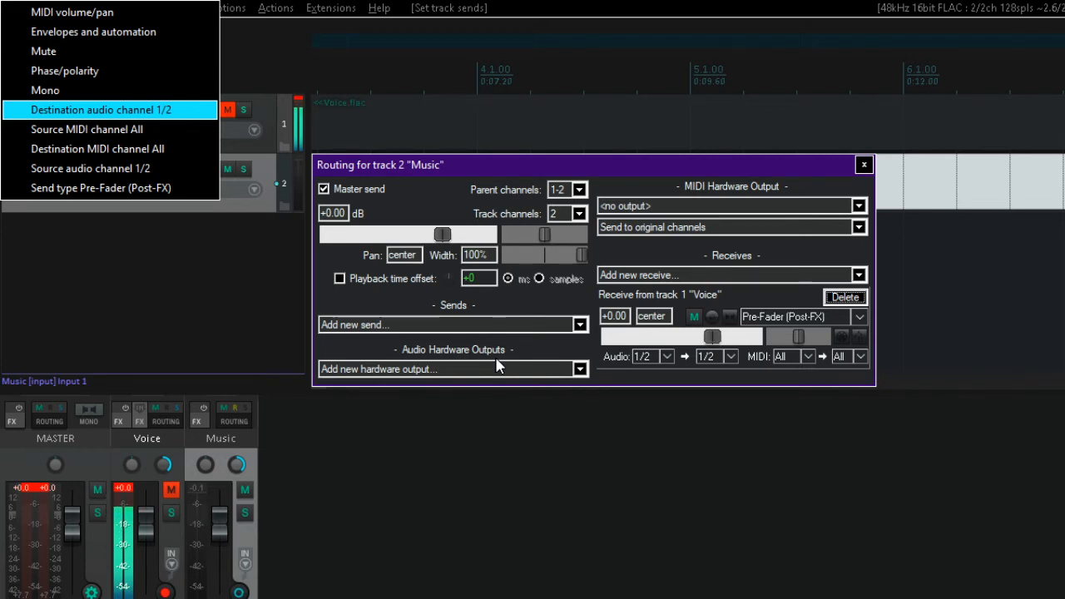
key(Return)
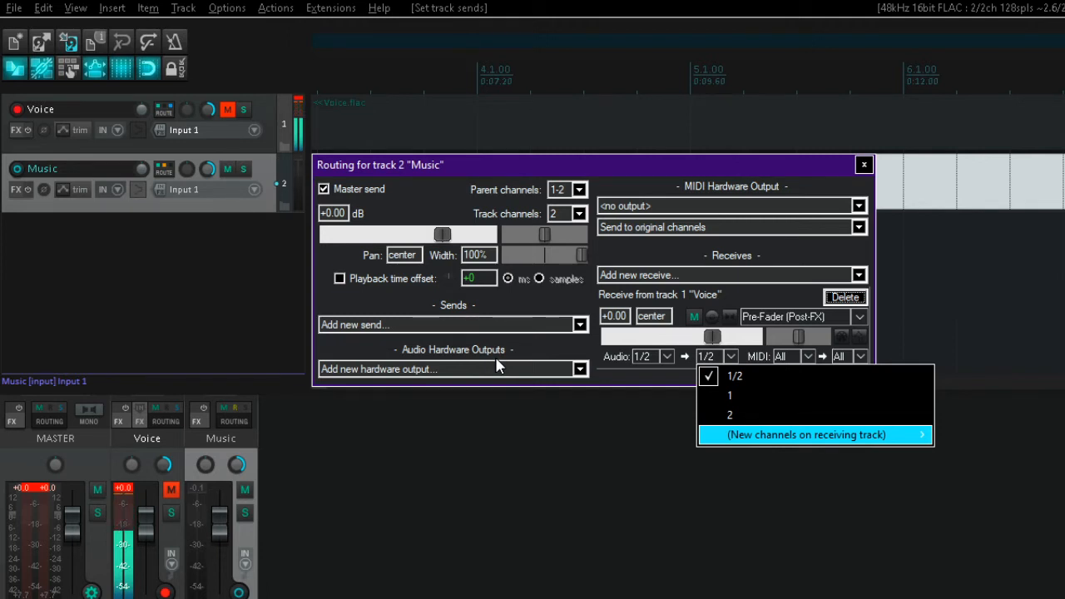
key(Up)
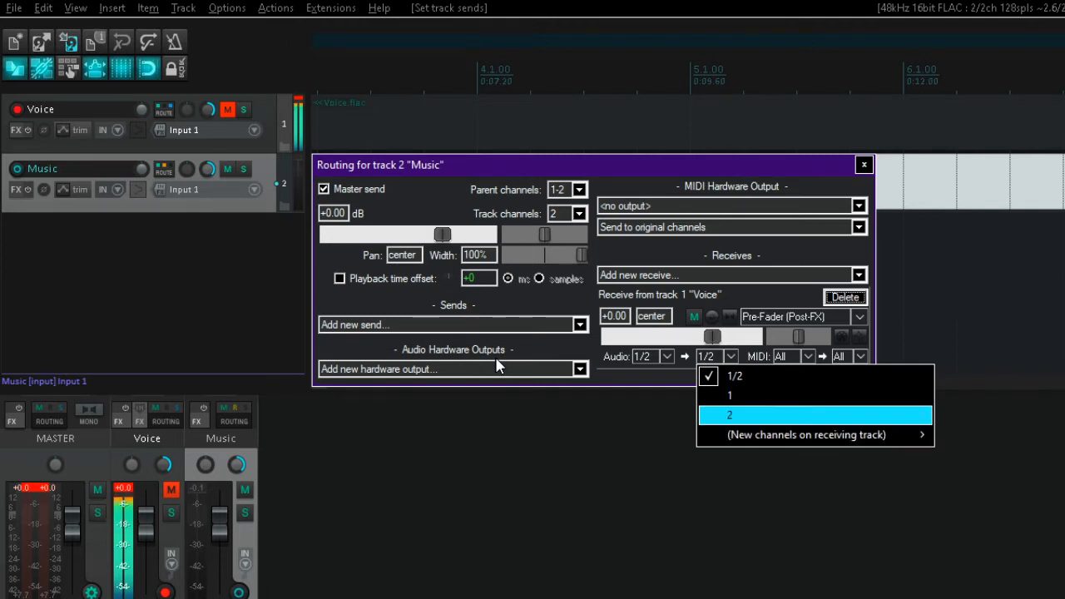
key(Up)
key(Up)
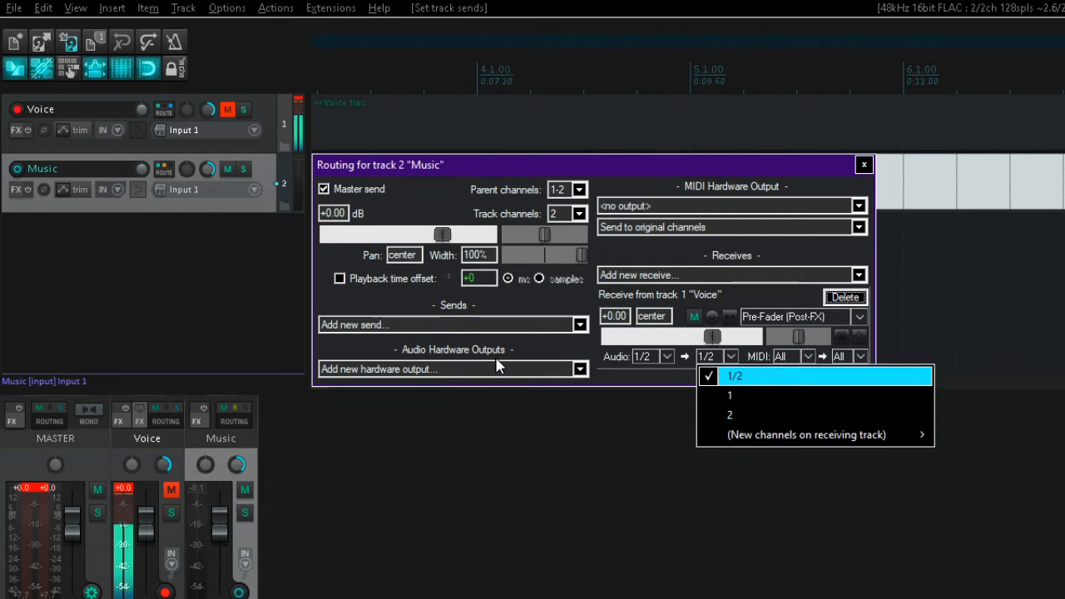
key(Up)
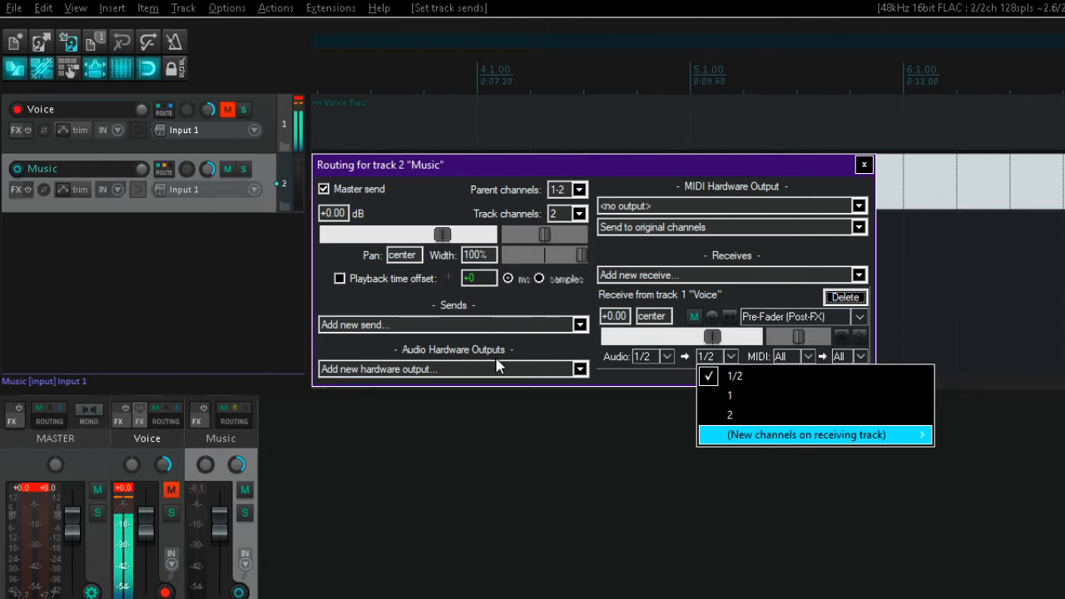
key(Right)
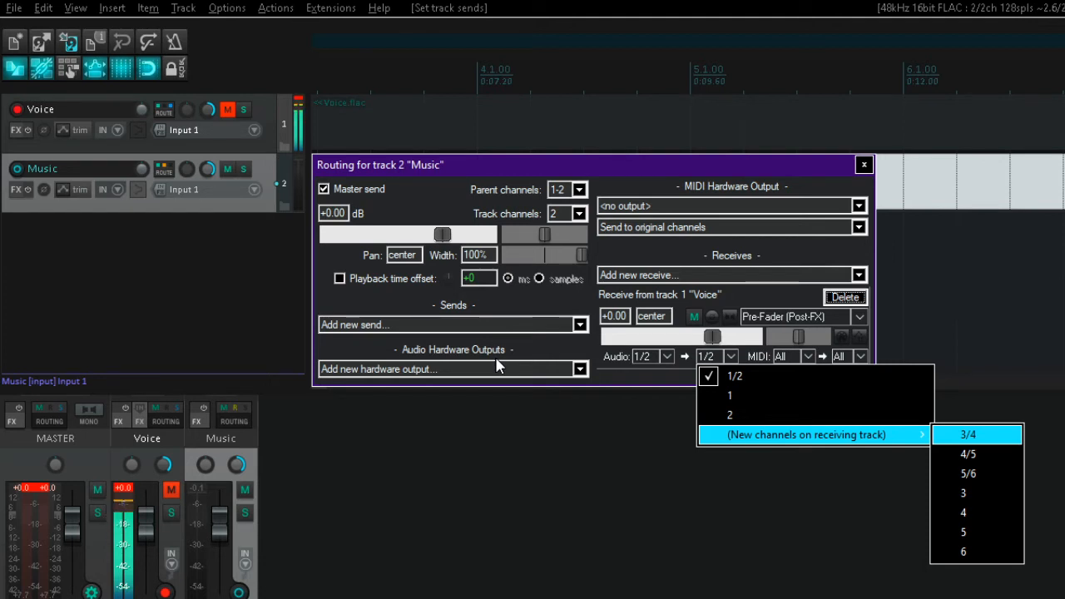
key(Return)
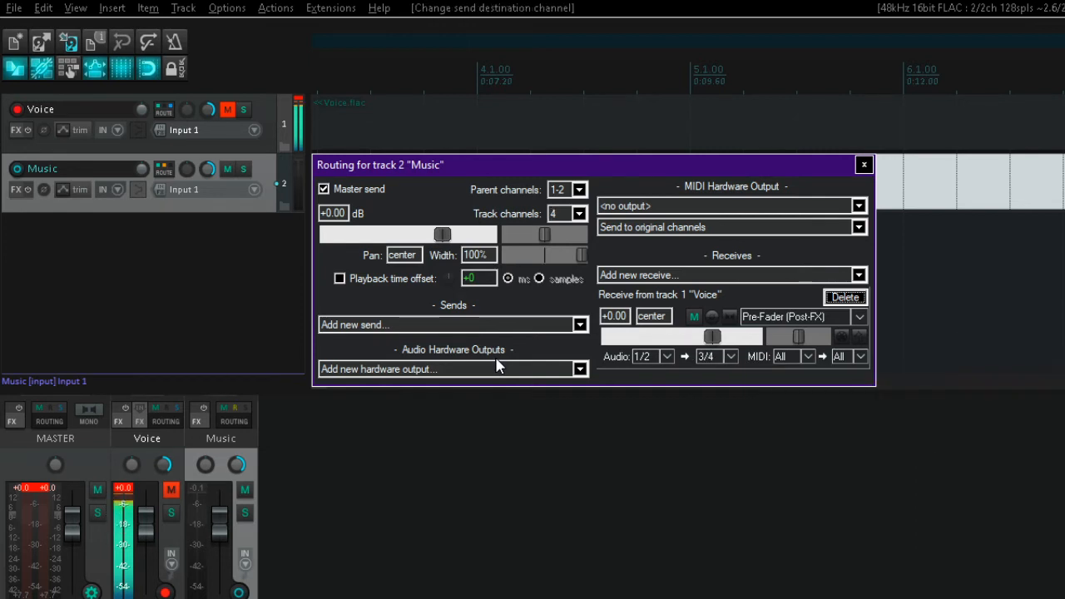
key(Escape)
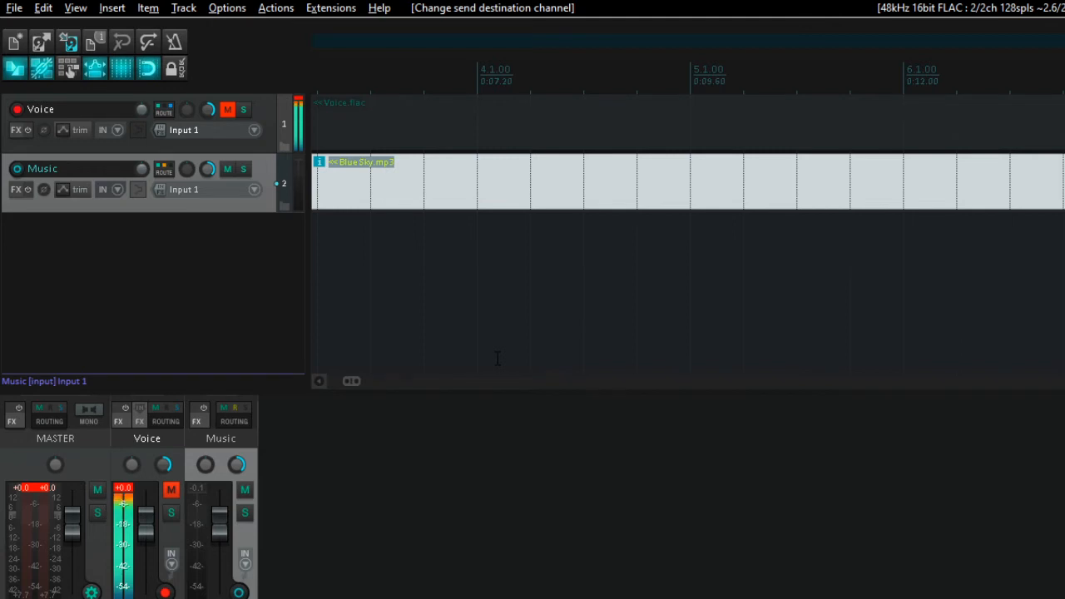
Add the VST: ReaComp (Cockos) effect to the Music track
key(f)
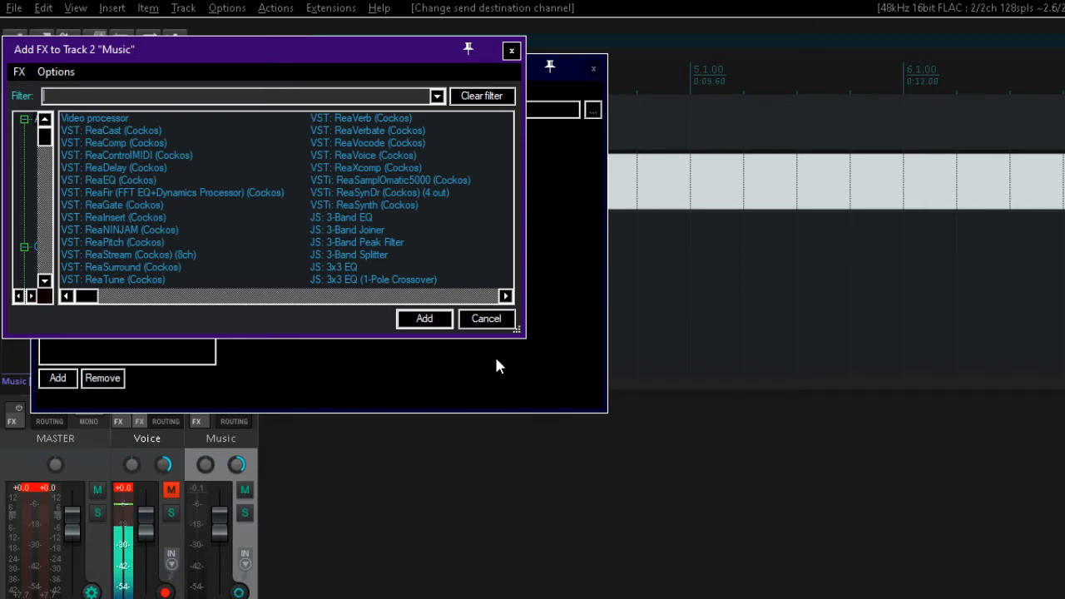
text(reac)
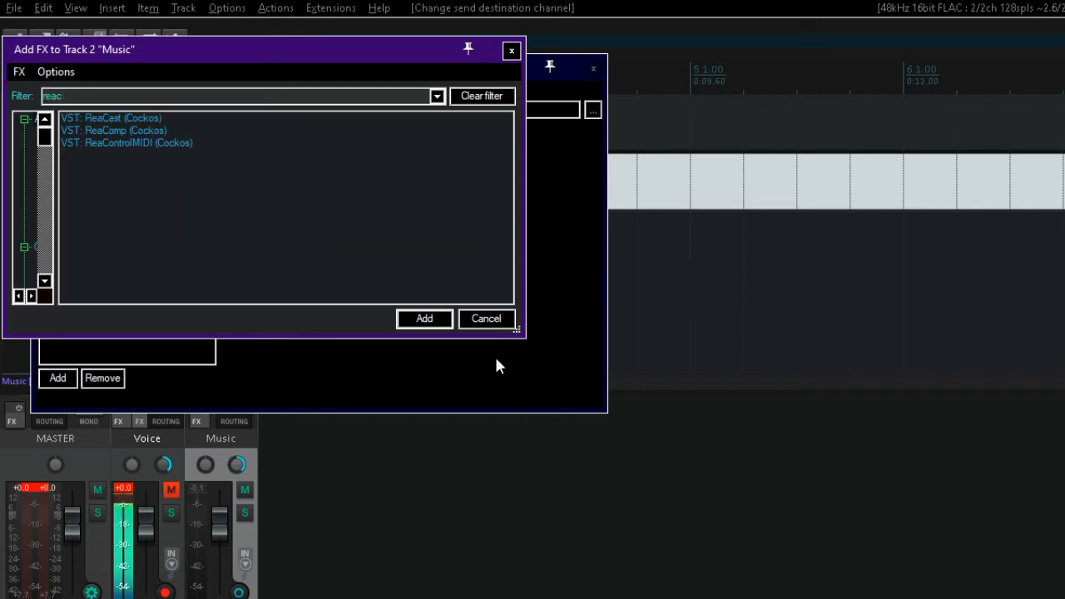
key(Down)
key(Down)
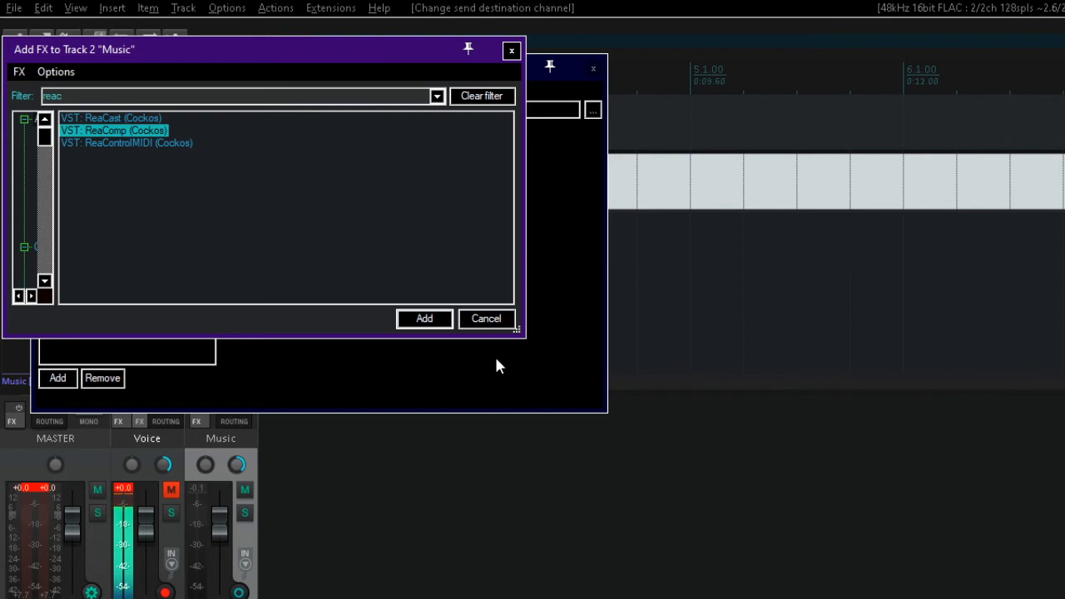
key(Return)
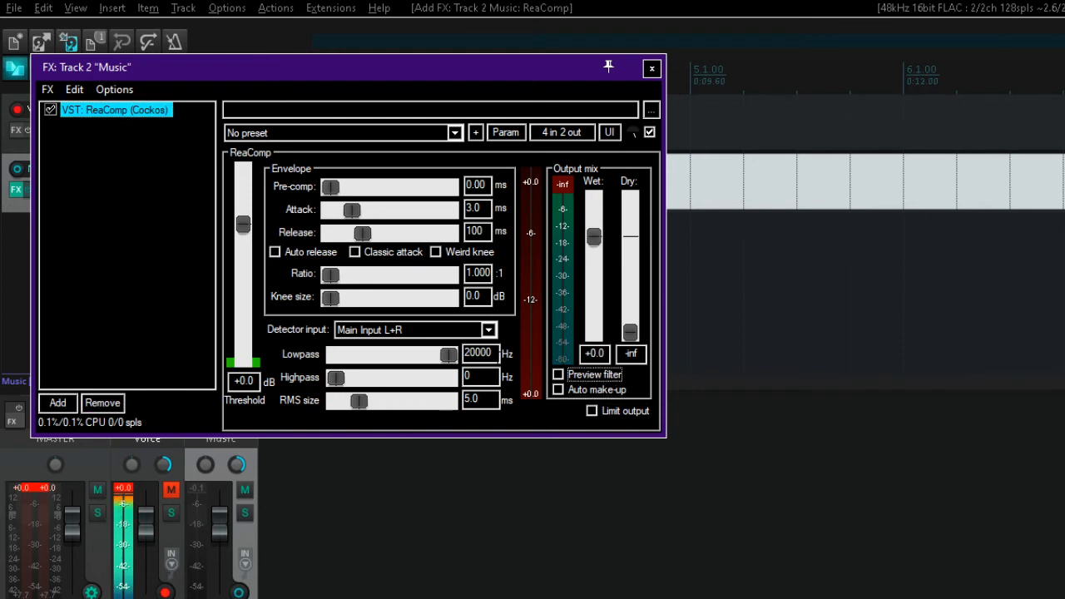
Set ReaComp's detector input to Auxiliary Input L+R
key(shift+Tab)
key(shift+Tab)
key(shift+Tab)
key(shift+Tab)
key(shift+Tab)
key(shift+Tab)
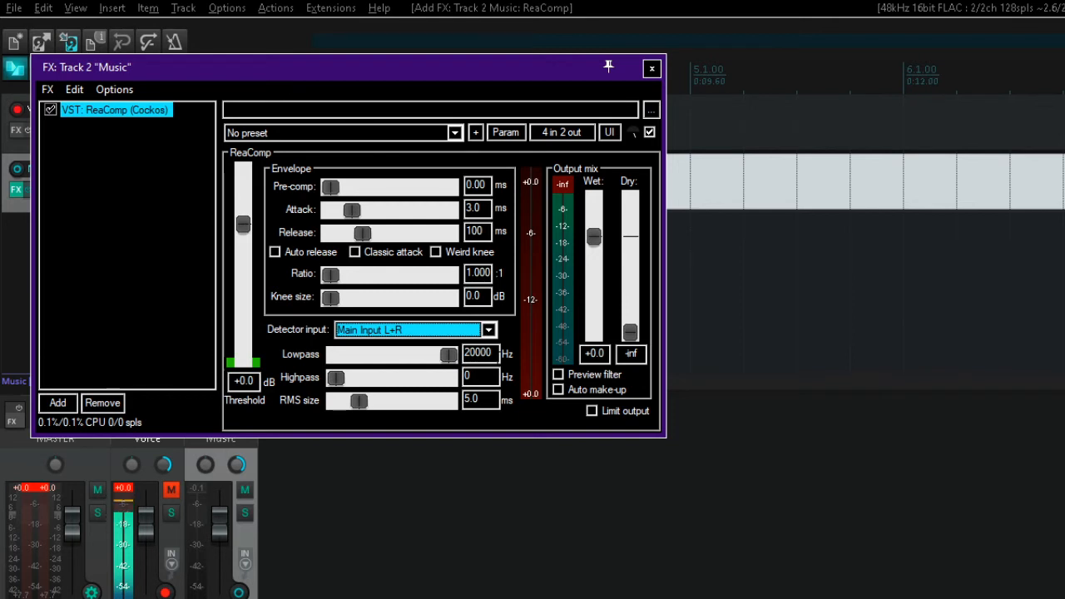
key(Down)
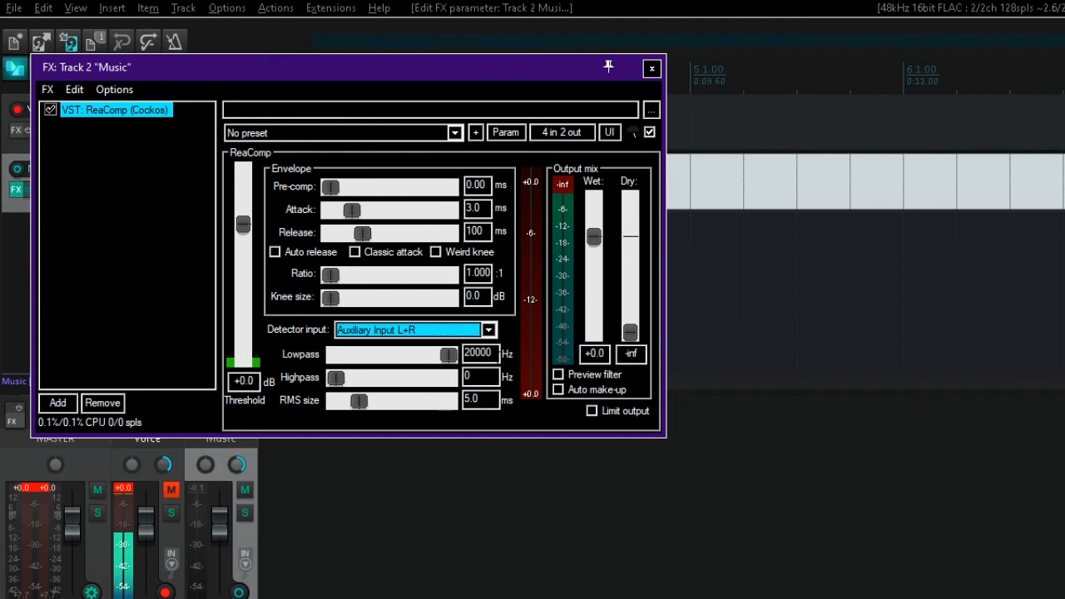
click(498, 355)
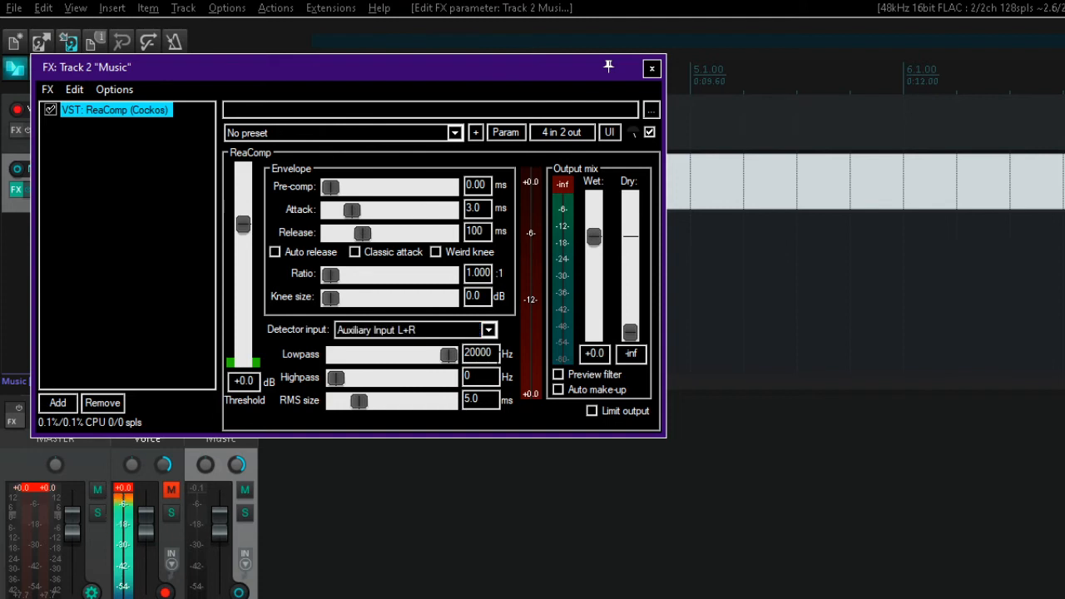
Lower ReaComp's threshold on the Music track to -21.2 dB
key(Tab)
key(Tab)
key(Tab)
key(Tab)
key(Tab)
key(Tab)
key(Tab)
key(Tab)
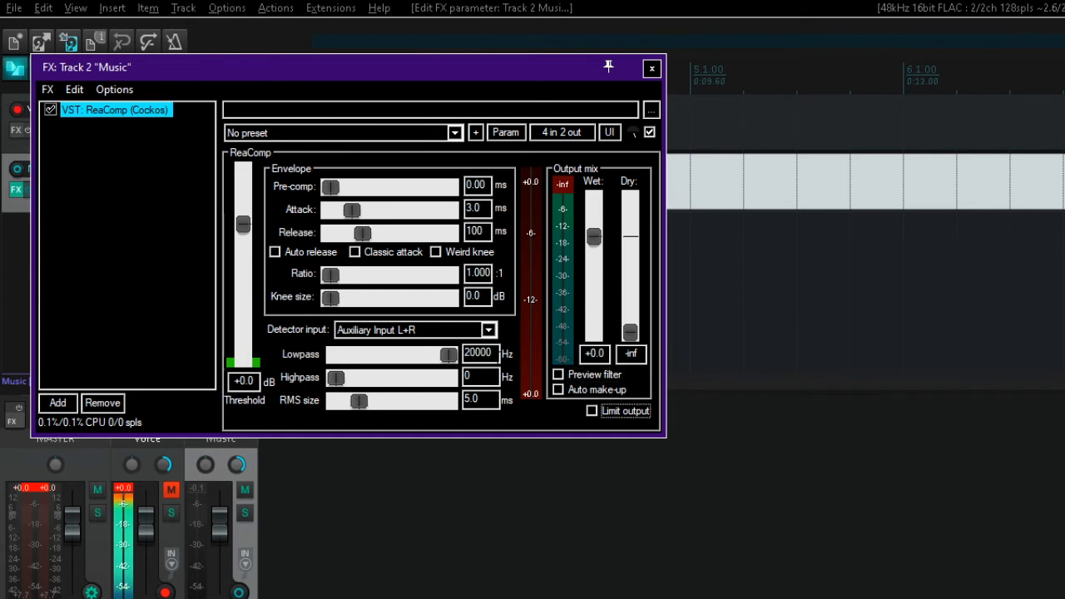
key(Tab)
key(Tab)
key(Tab)
key(Tab)
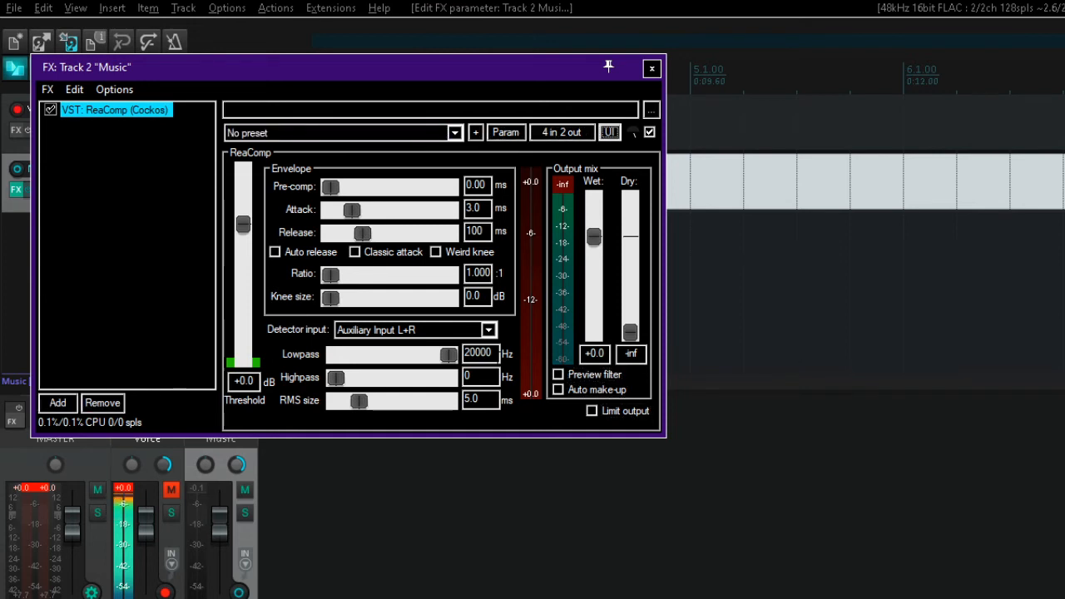
key(Tab)
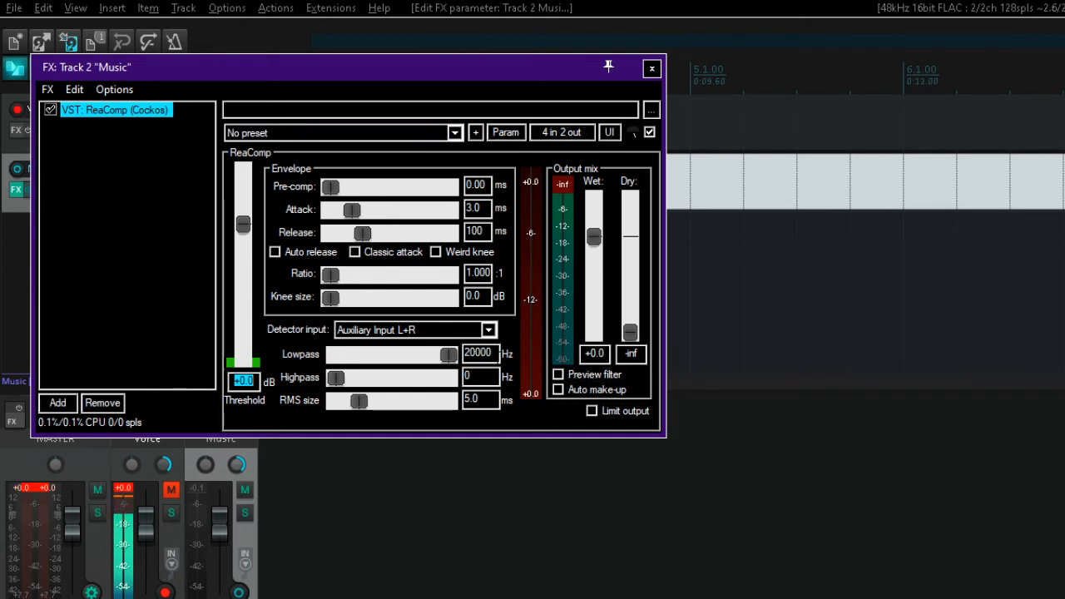
key(Tab)
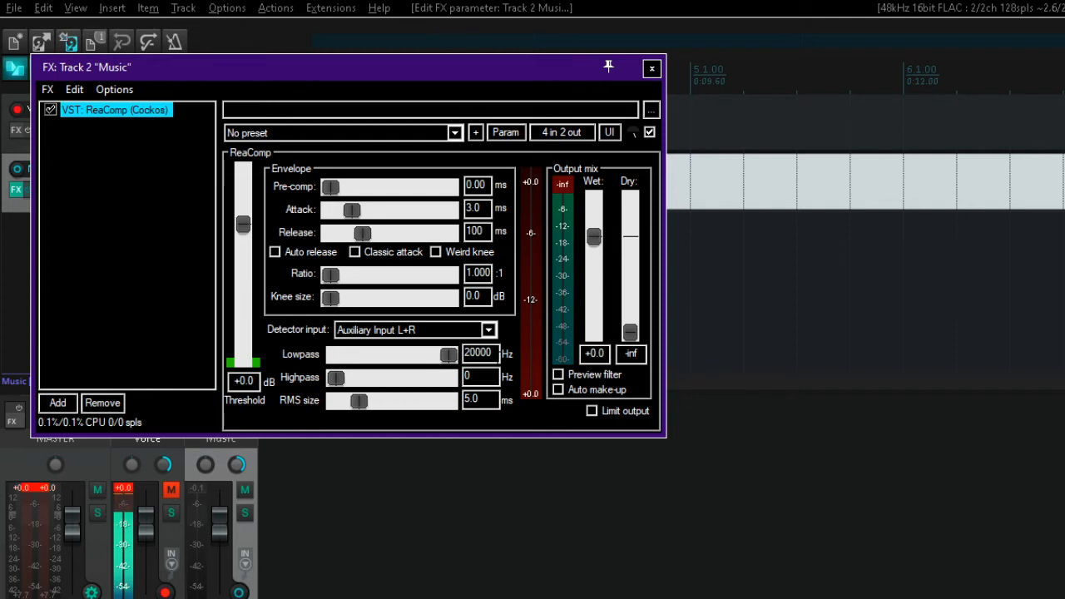
drag(243, 224, 243, 292)
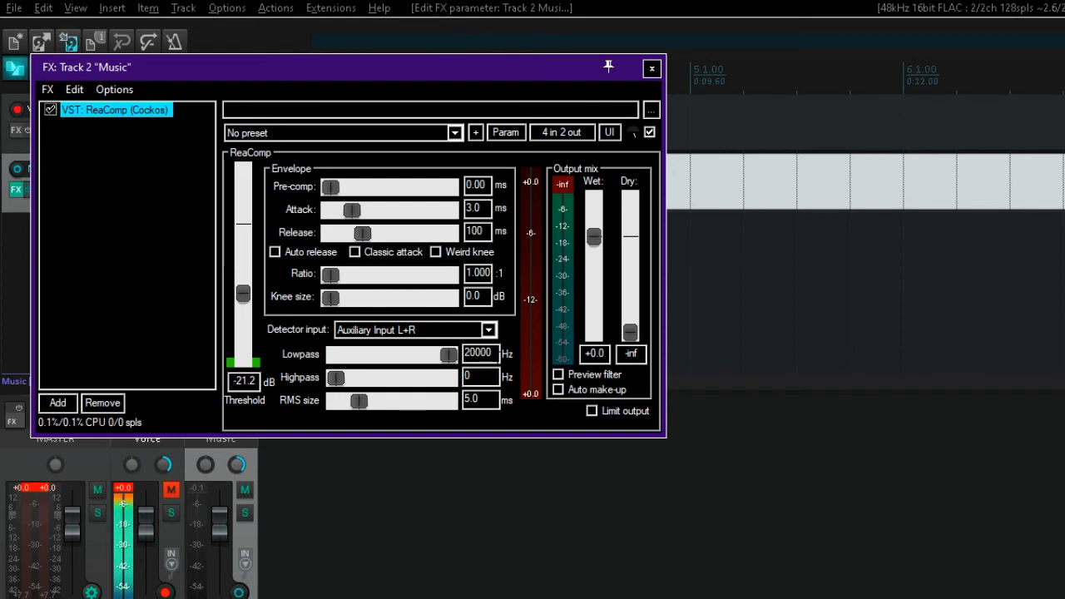
Set ReaComp's ratio to 4:1 and close the Music track's FX window
key(Tab)
text(4)
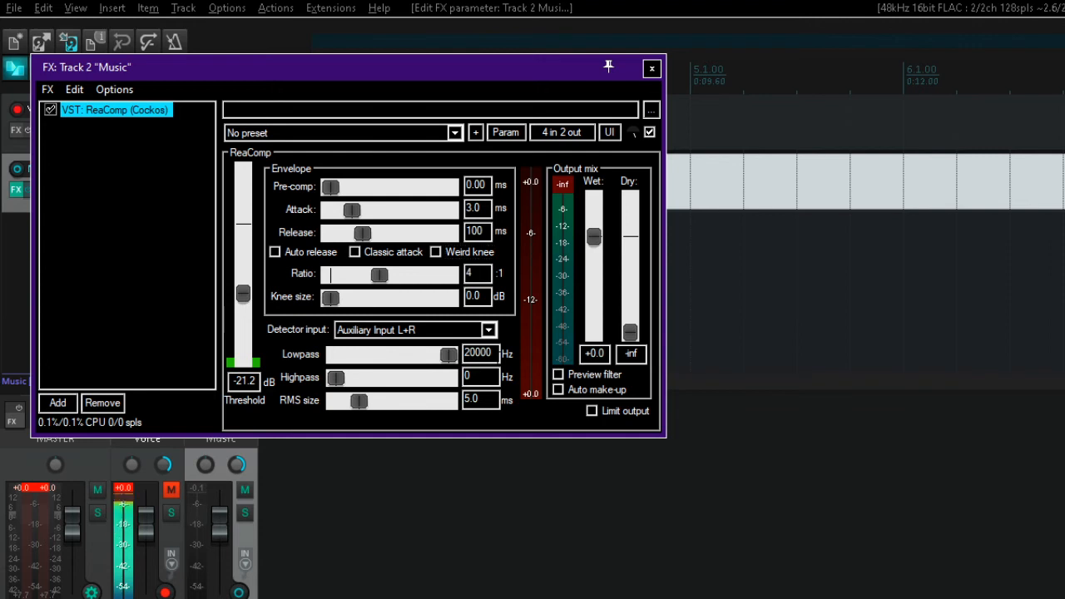
key(Tab)
key(Tab)
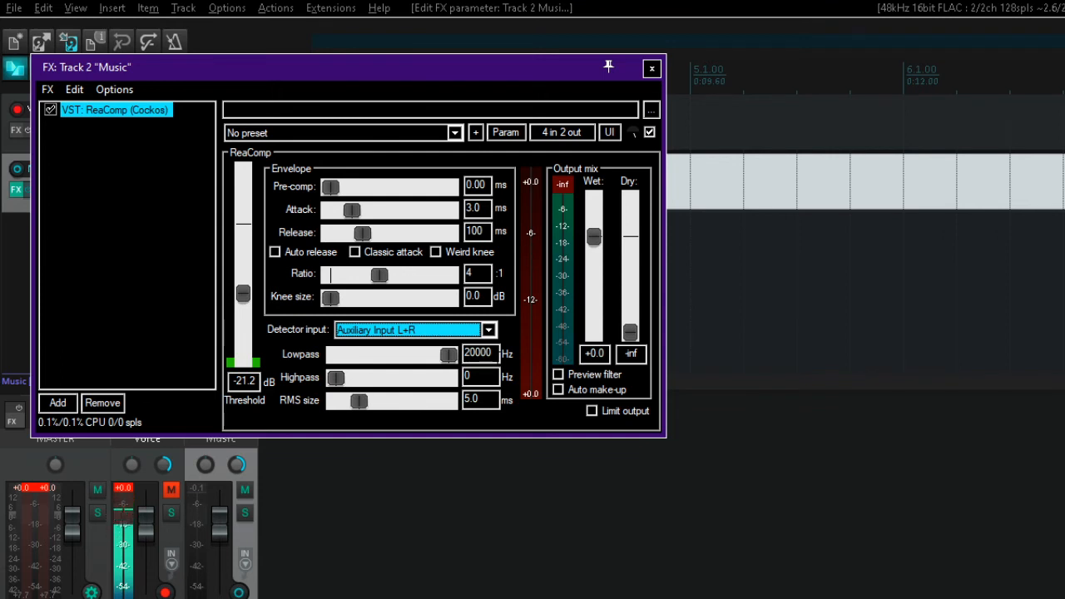
key(Escape)
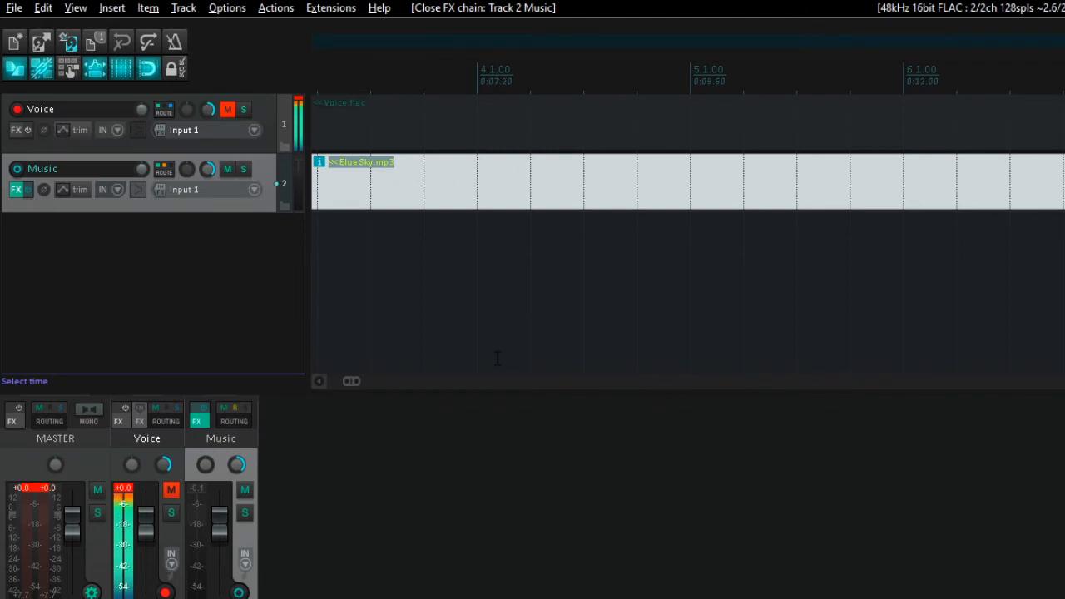
Unmute the Voice track, play the mix to audition the ducking, and stop playback
key(Up)
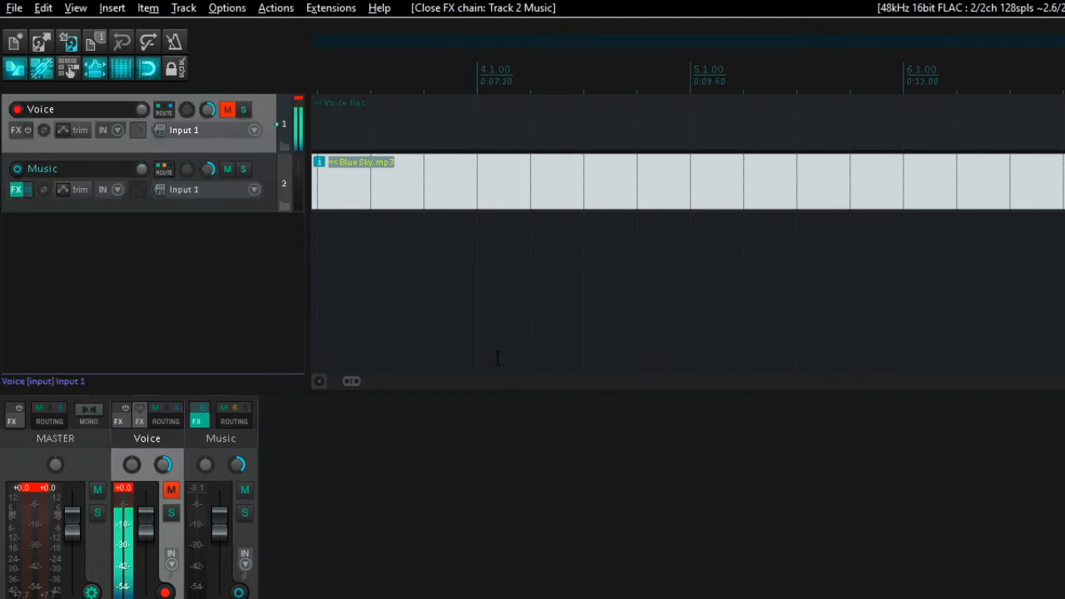
key(F5)
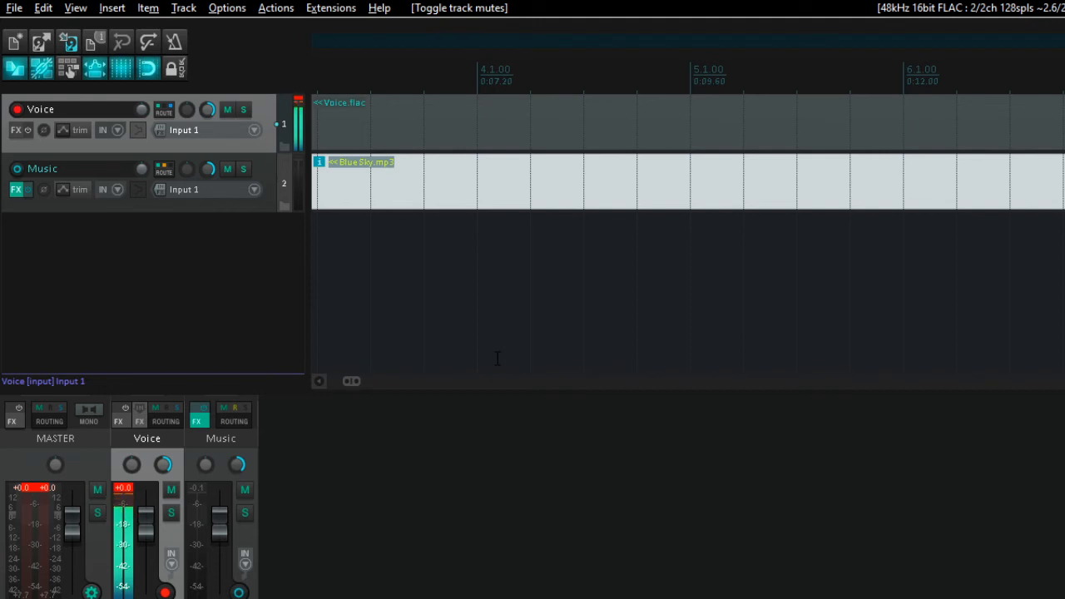
key(ctrl+r)
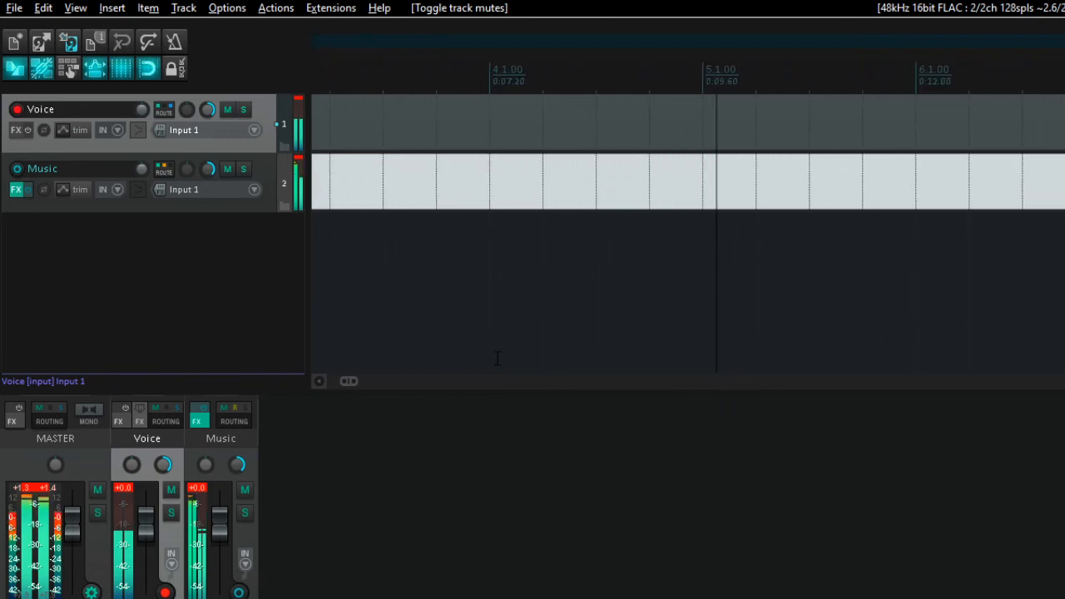
key(space)
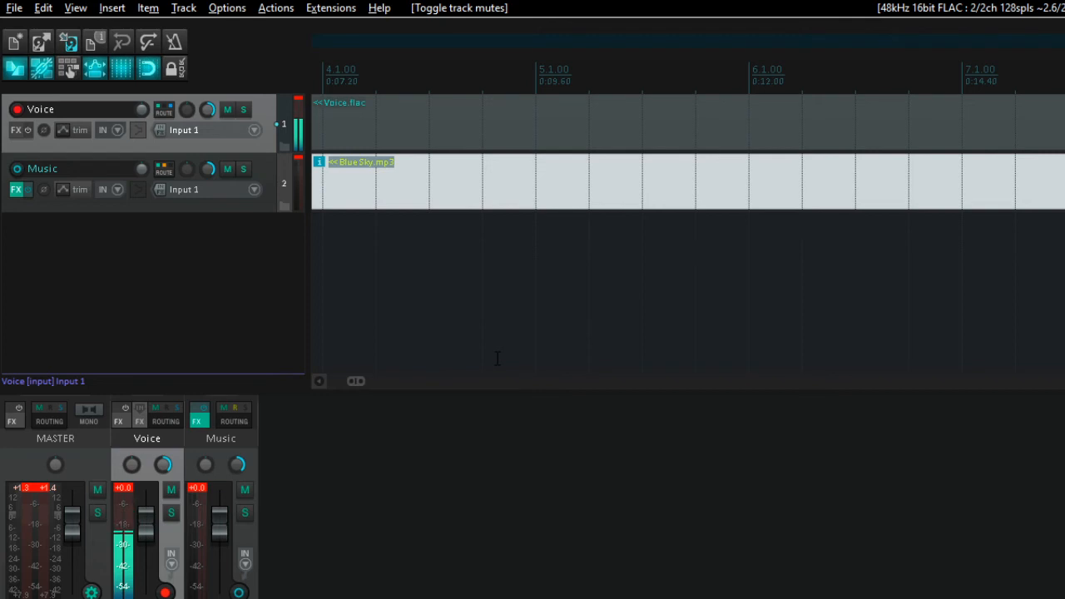
Reopen the Music track's ReaComp and lower its threshold to -28.3 dB
key(Down)
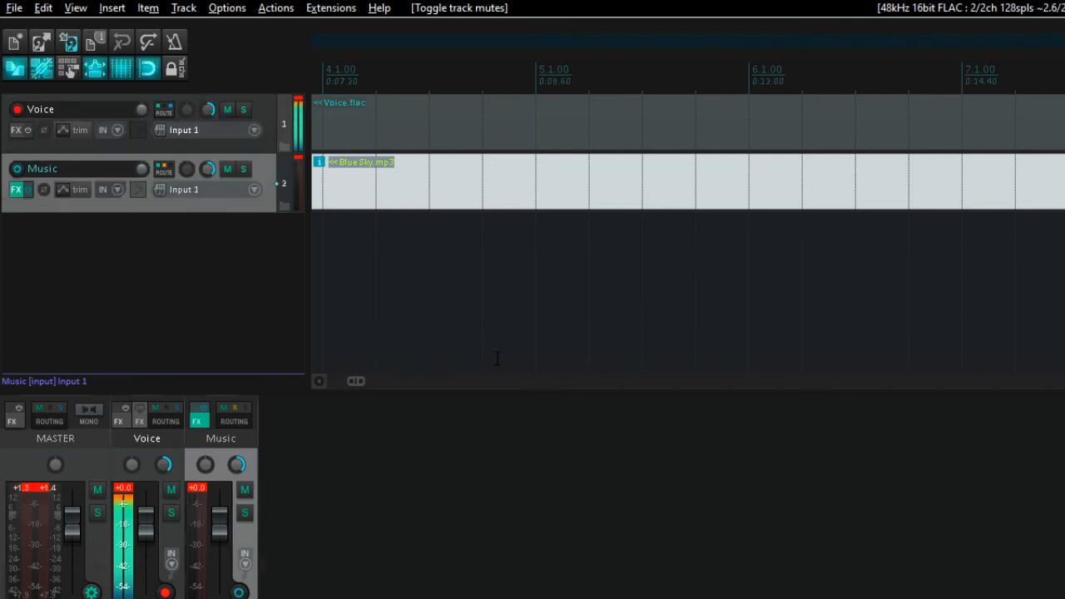
key(f)
key(Tab)
key(Tab)
key(Tab)
key(Tab)
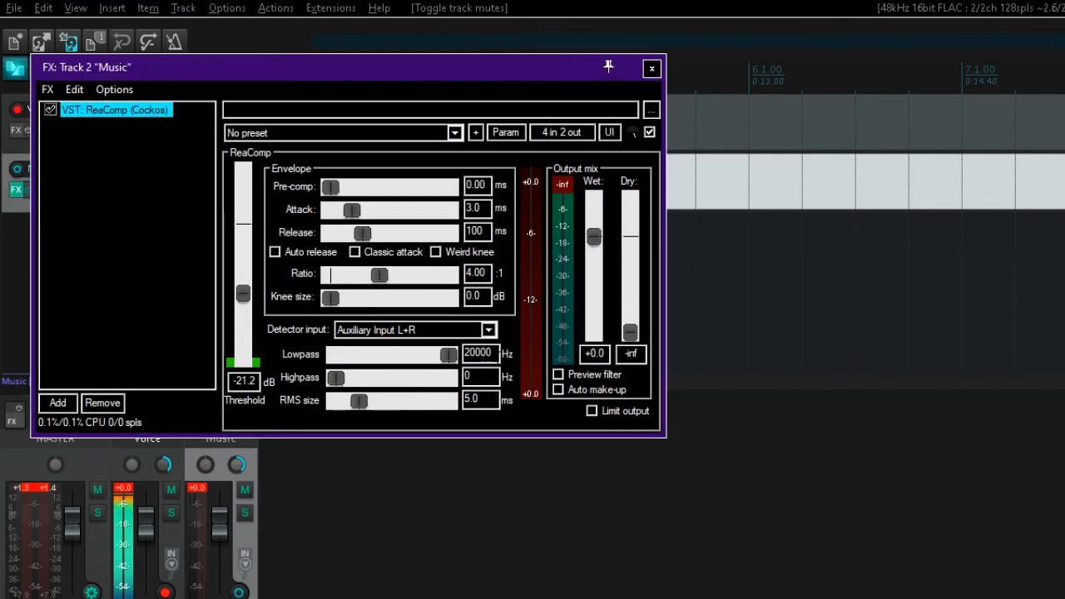
key(Tab)
key(Tab)
key(Tab)
key(Tab)
key(Tab)
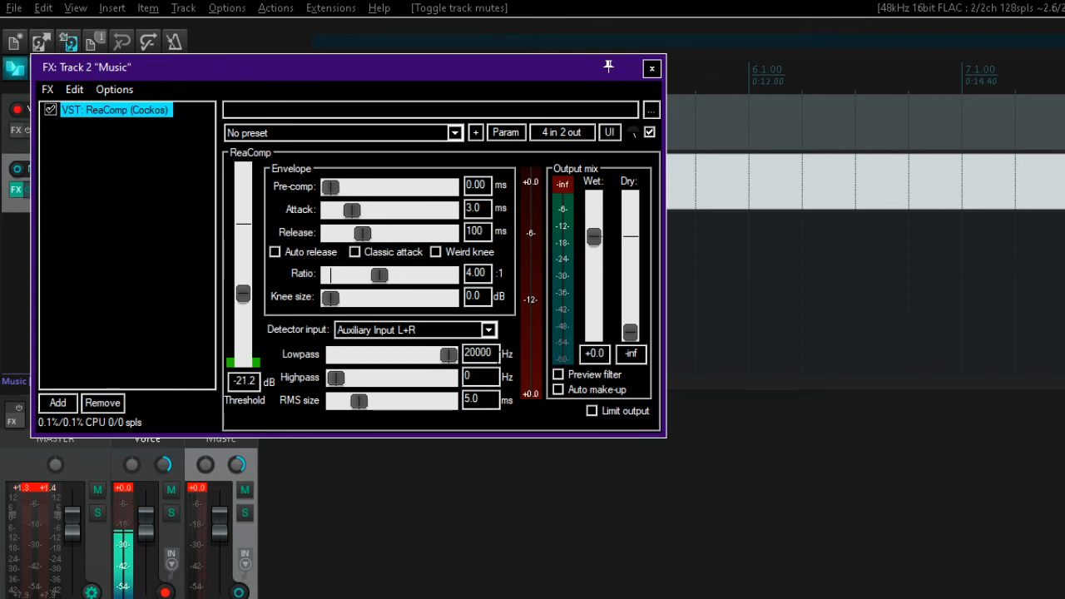
key(Down)
key(Down)
key(Down)
key(Down)
key(Down)
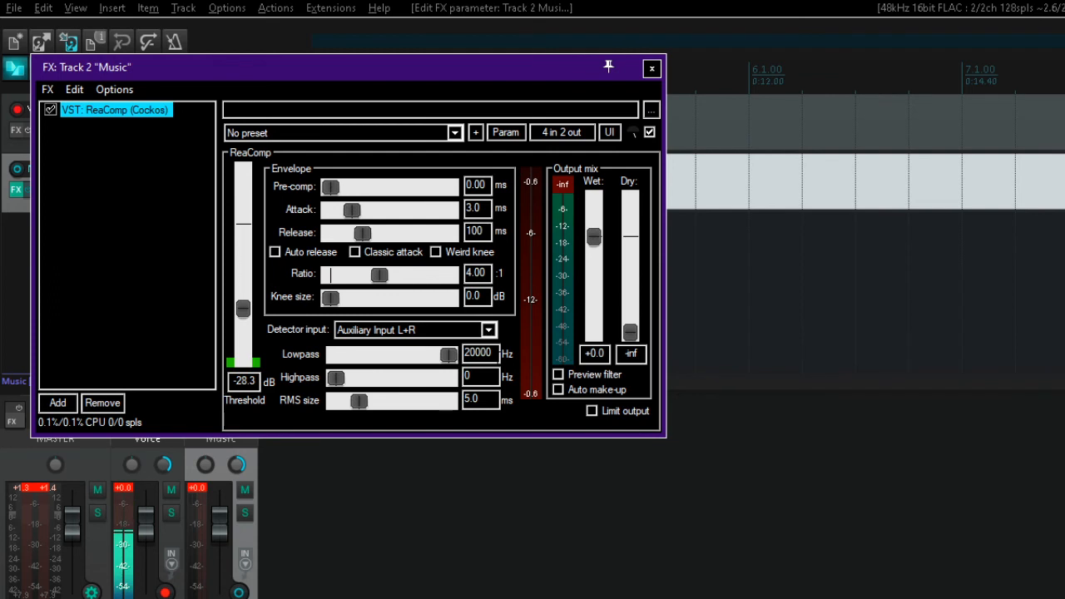
Set ReaComp's ratio to 15:1 and close the Music track's FX window
key(Tab)
key(Tab)
key(Tab)
key(Tab)
key(Tab)
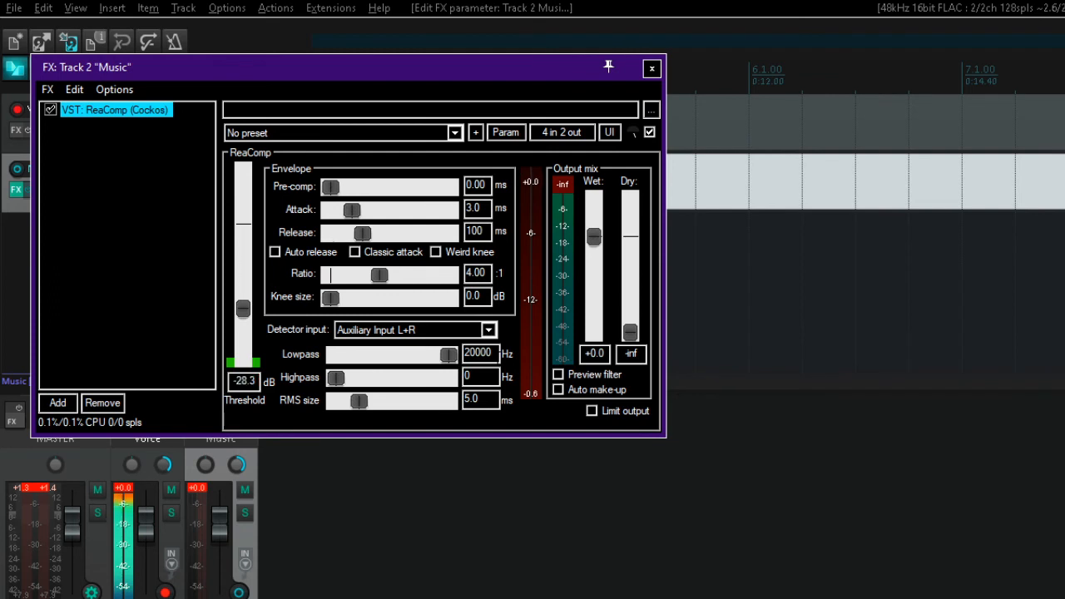
key(Tab)
key(Tab)
key(Tab)
key(Tab)
key(Tab)
key(Tab)
double_click(476, 273)
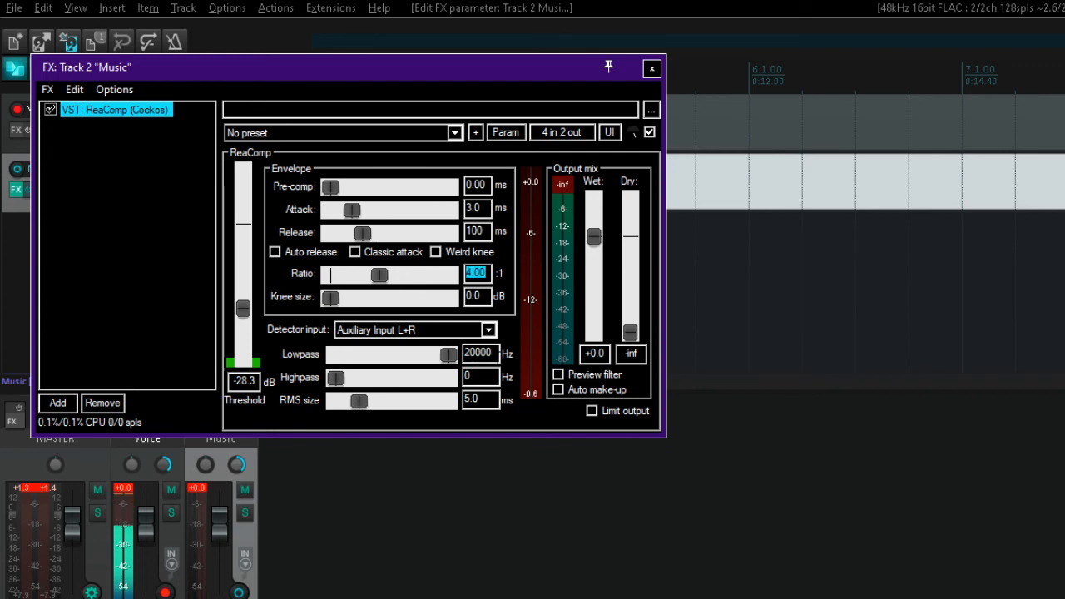
text(15)
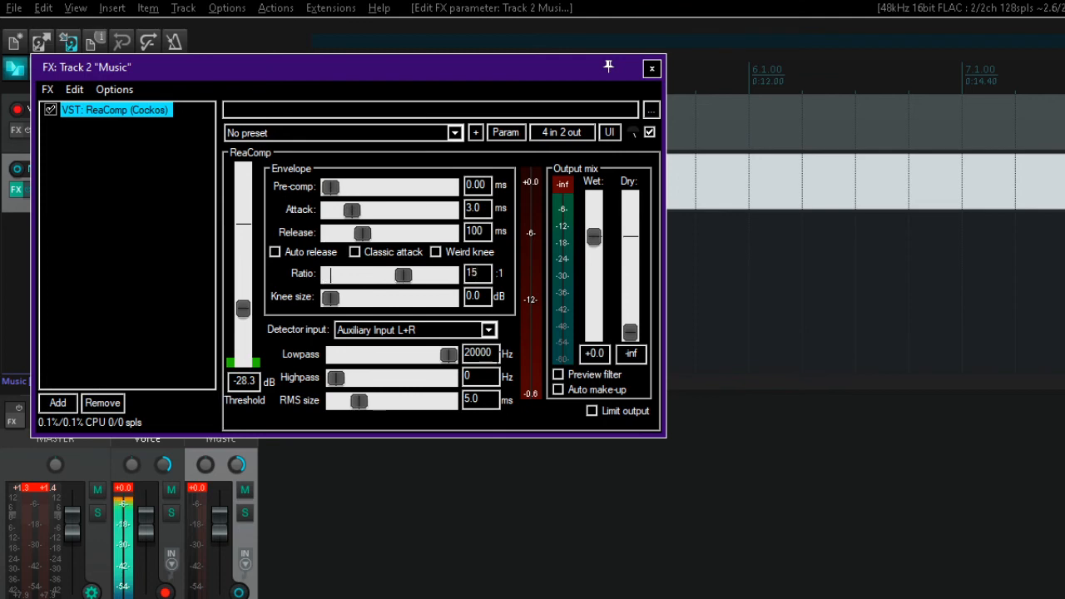
key(Escape)
Disarm recording on the Voice track, then play the project from the start to audition the ducking and stop
key(Up)
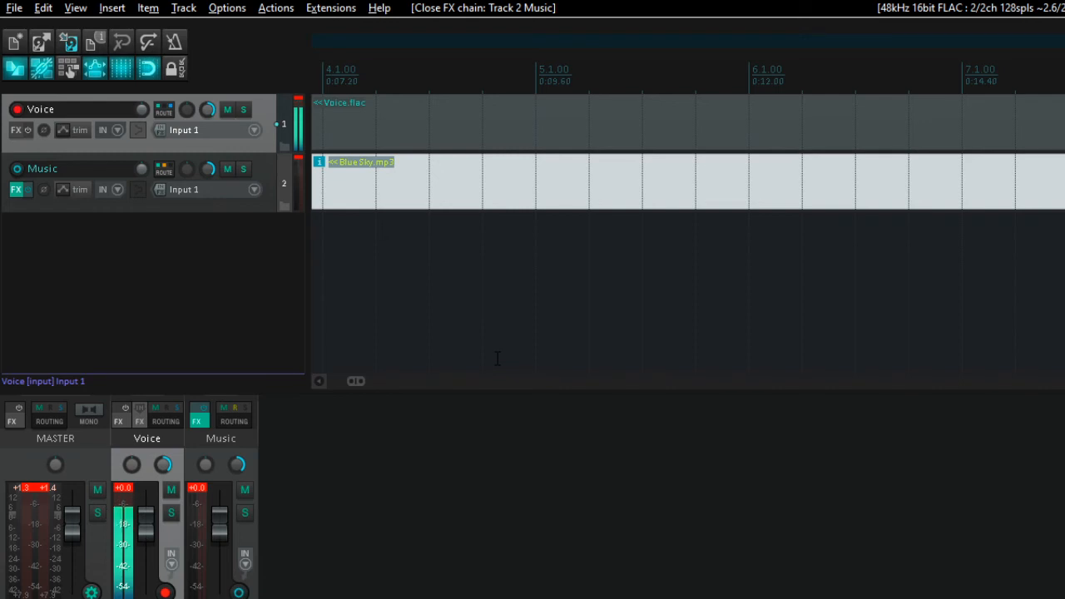
key(F7)
key(w)
key(space)
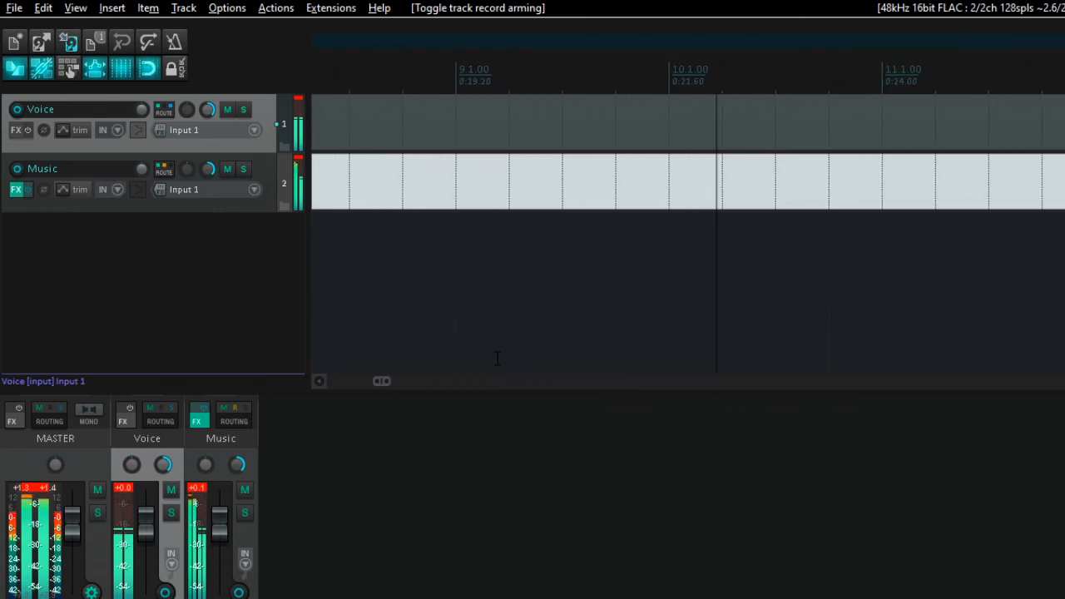
key(space)
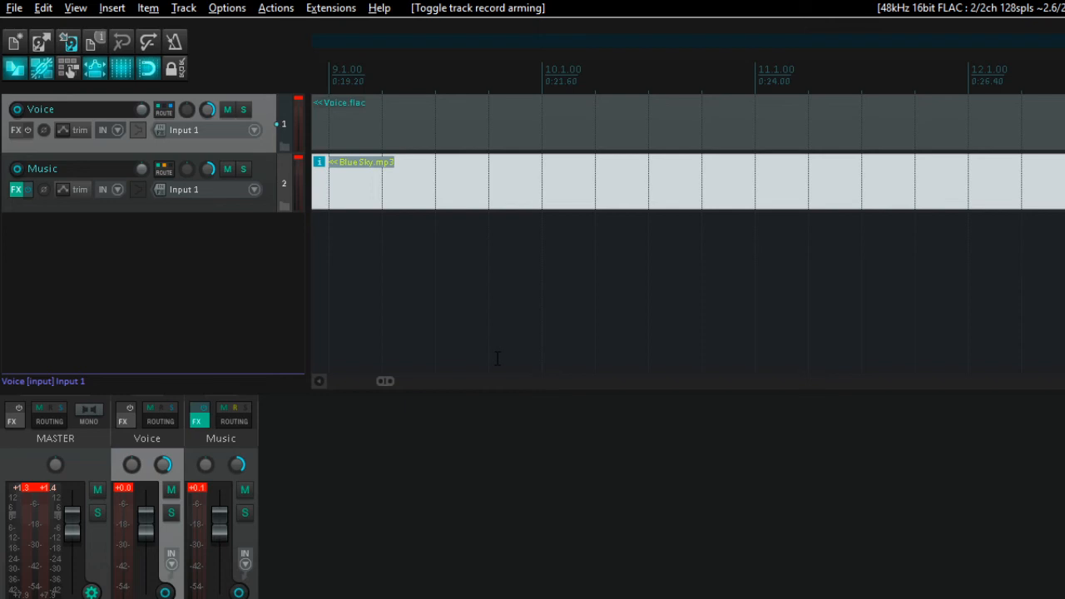
Reopen the Music track's ReaComp and set its release to 500 ms
key(Down)
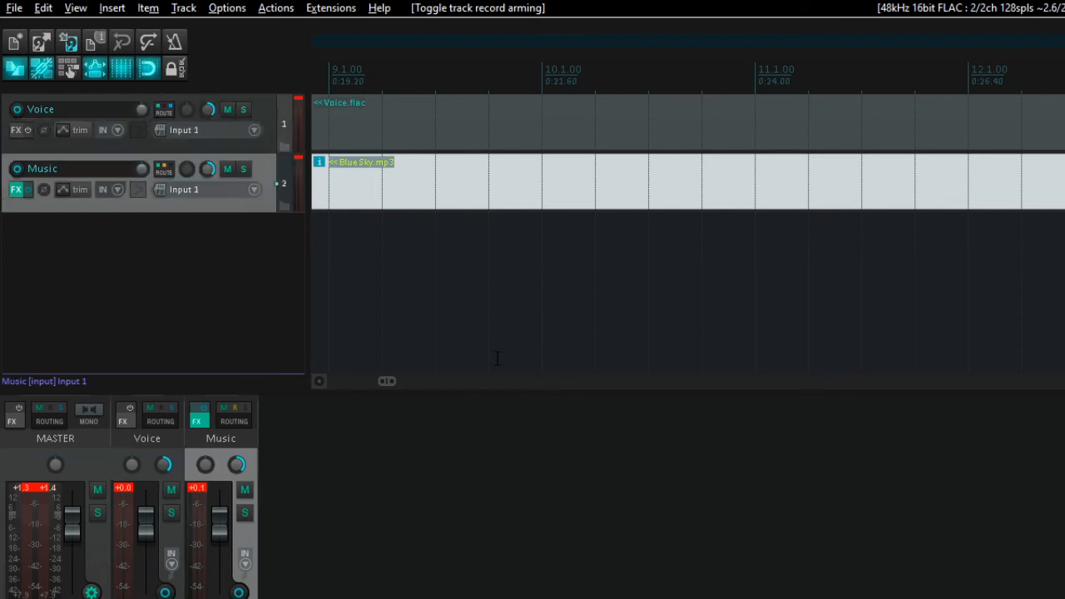
key(f)
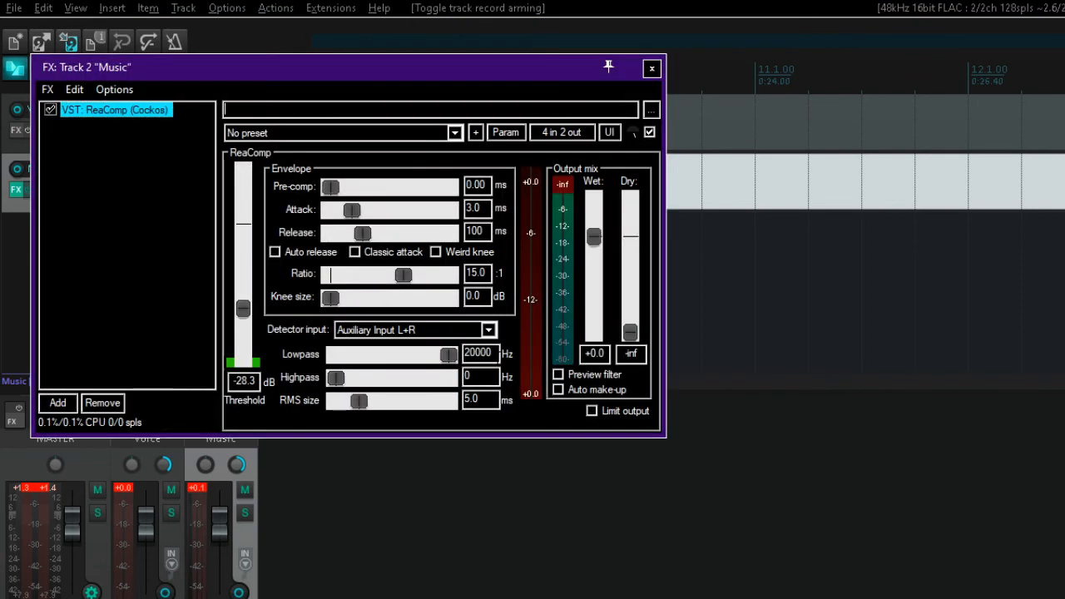
key(Tab)
key(Tab)
key(Tab)
key(Tab)
double_click(474, 232)
text(500)
key(Return)
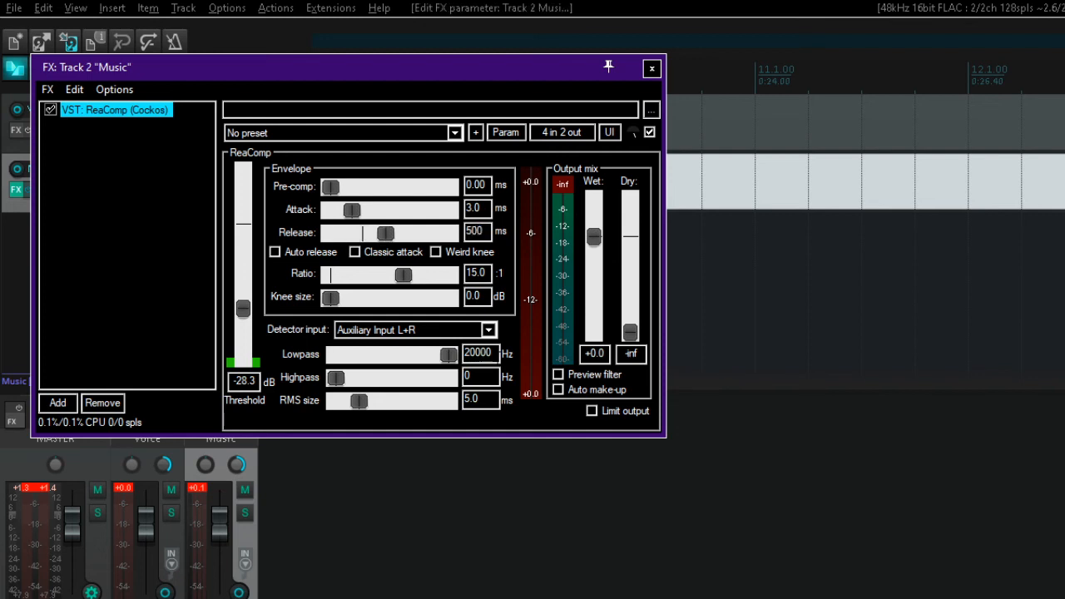
Play the mix with ReaComp open to check the ducking, stop playback, and close the FX window
key(space)
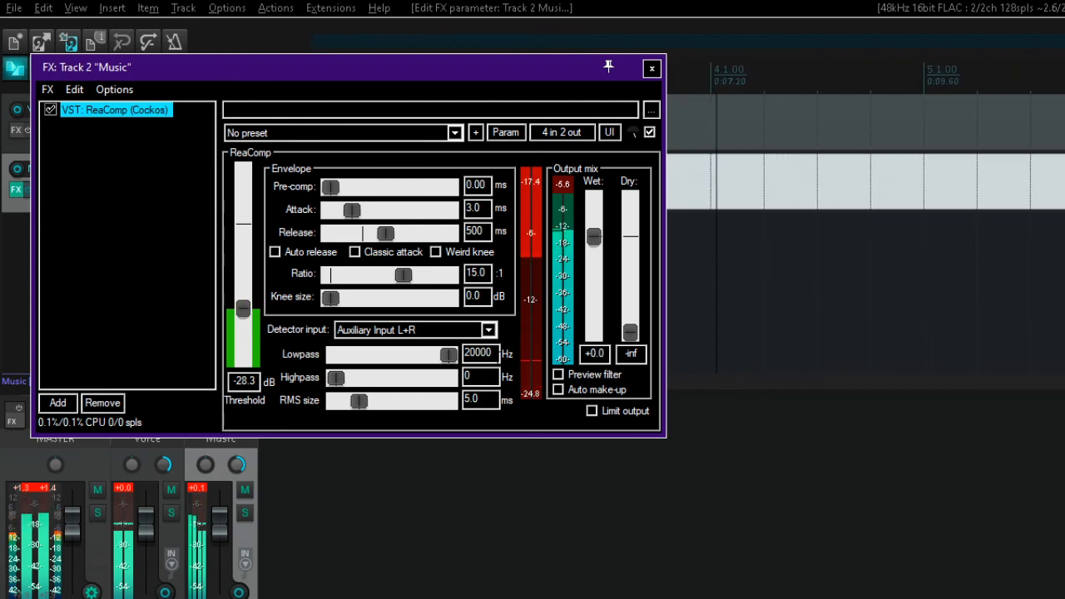
key(space)
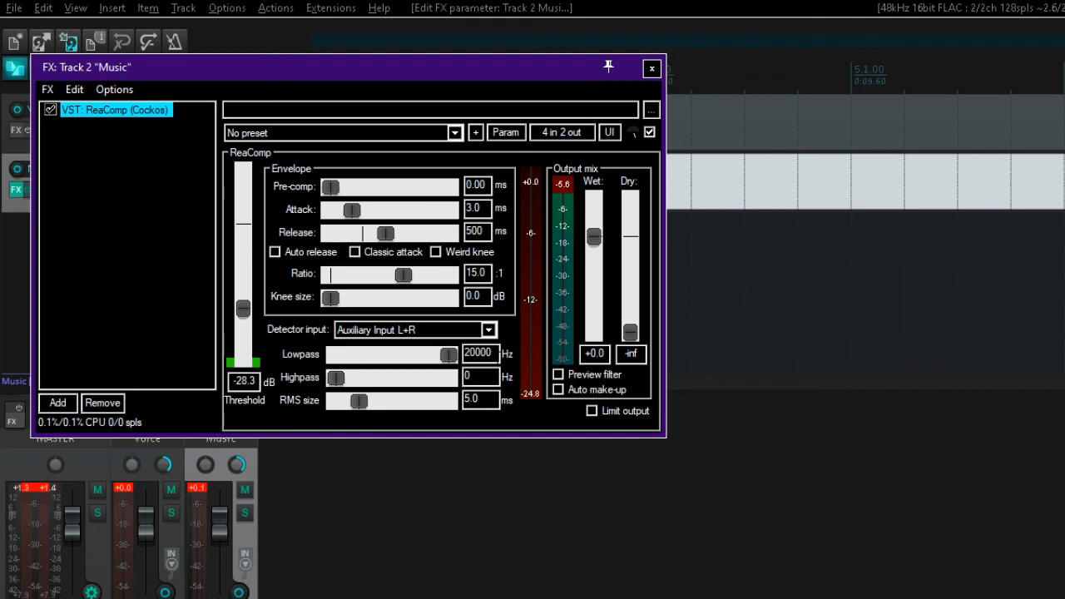
key(Escape)
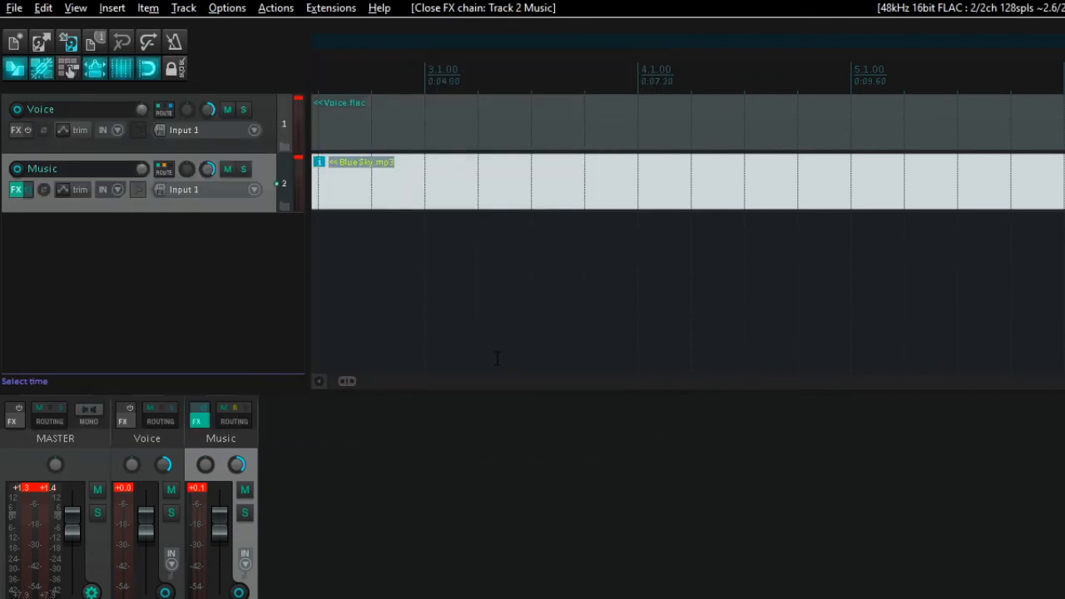
Mute the Music track
key(Up)
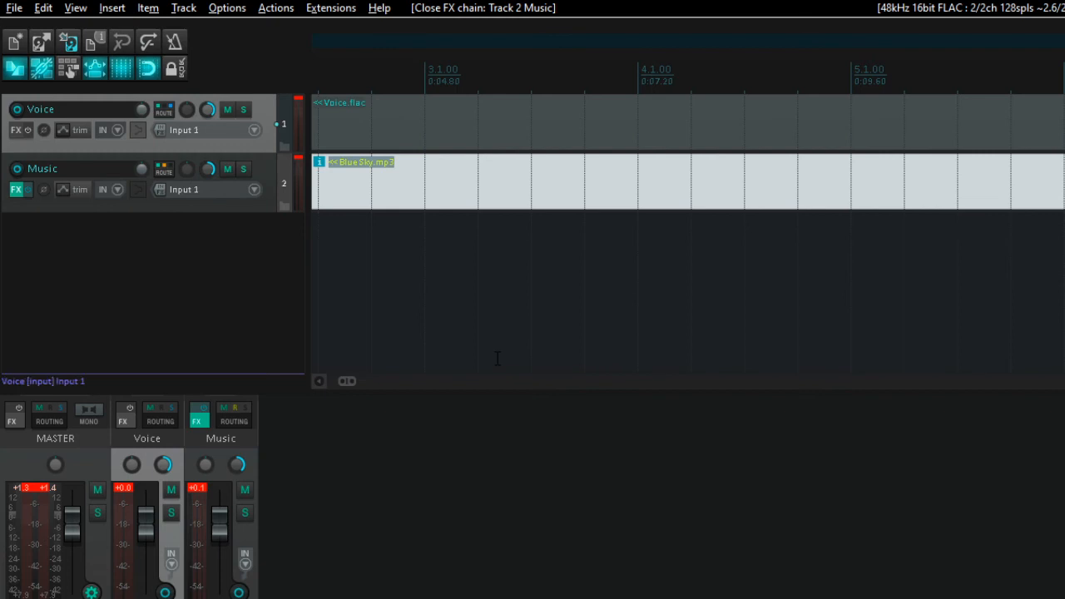
key(Down)
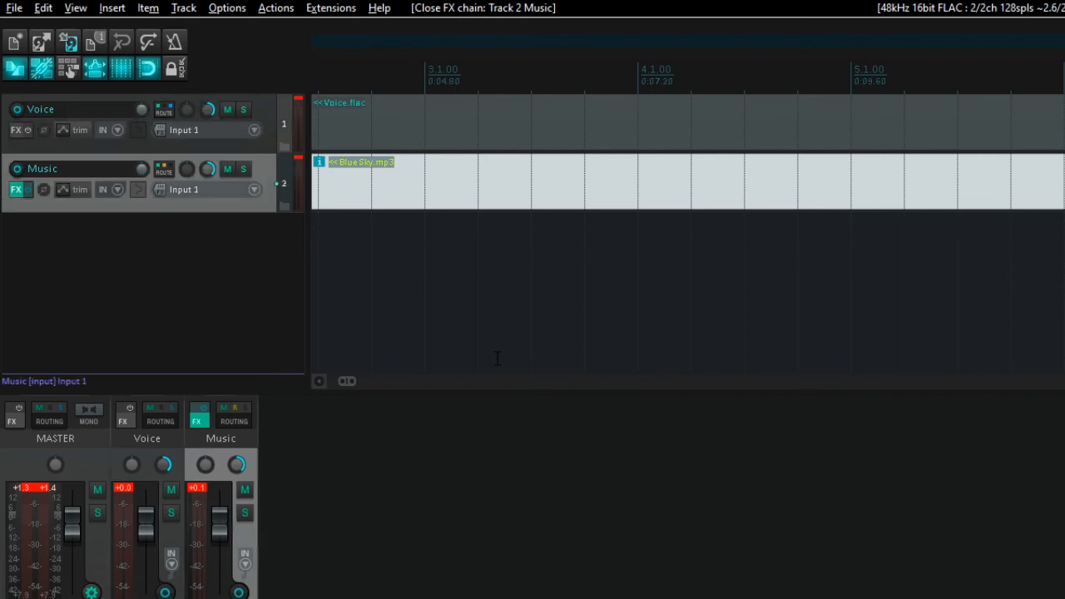
key(F5)
Add the VST: ReaFir (FFT EQ+Dynamics Processor) (Cockos) effect to the Voice track and close its FX window
key(Up)
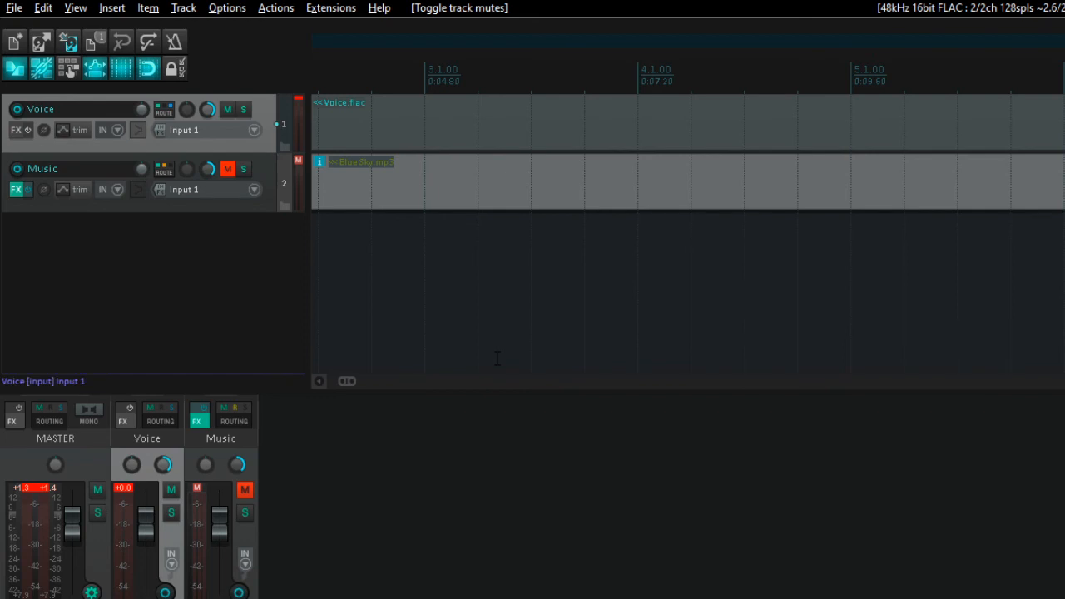
key(f)
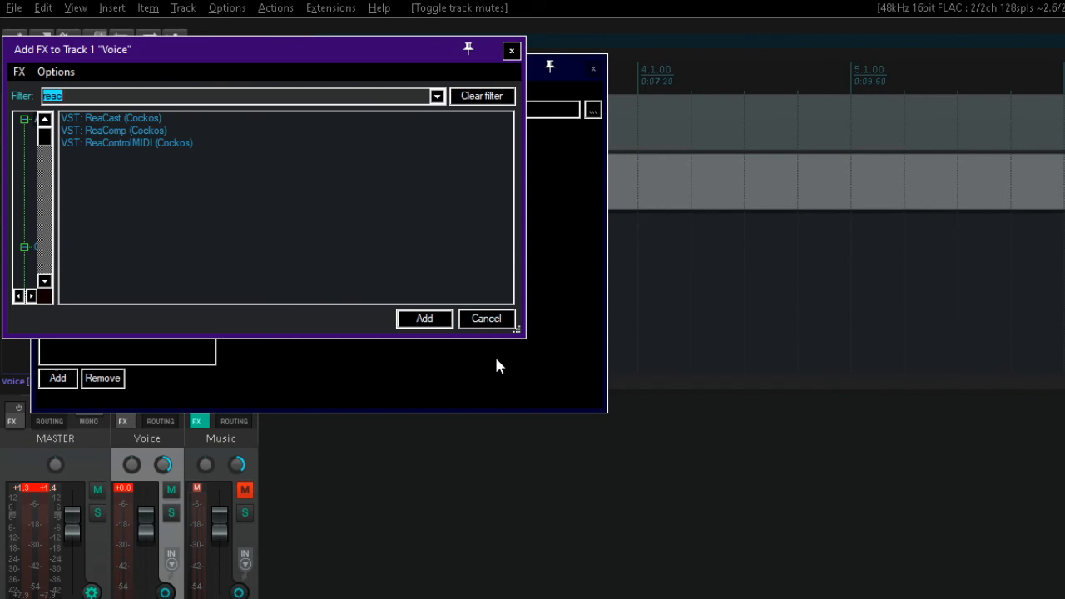
text(reafi)
key(Down)
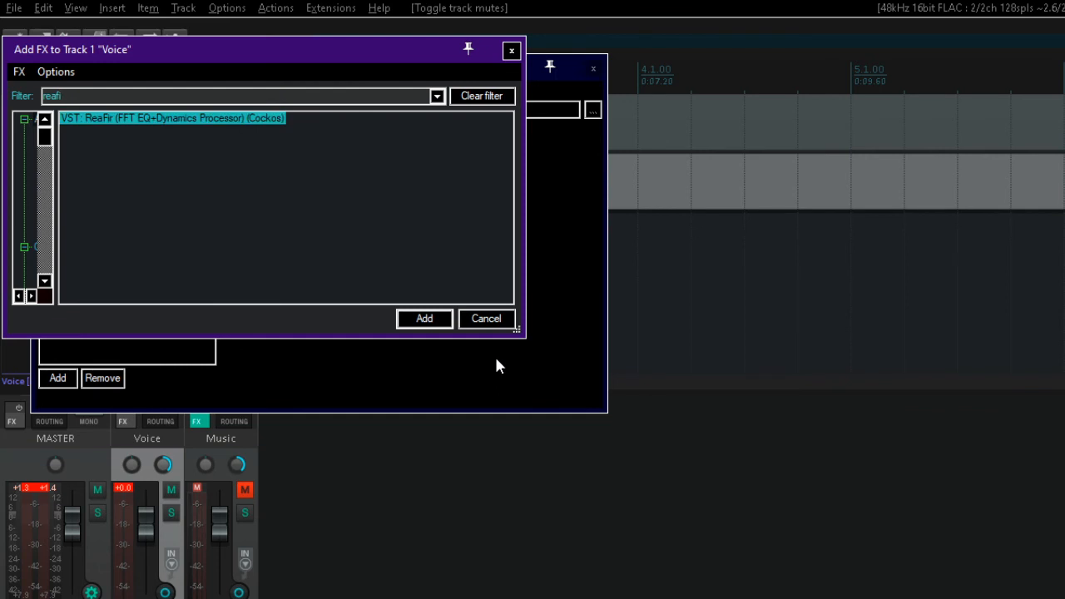
key(Return)
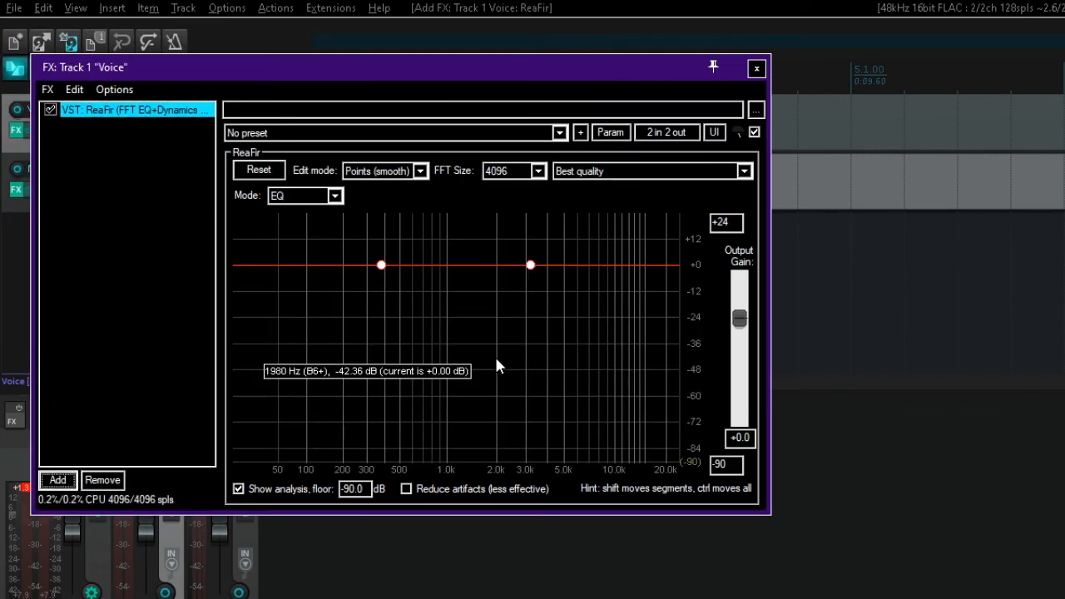
key(Escape)
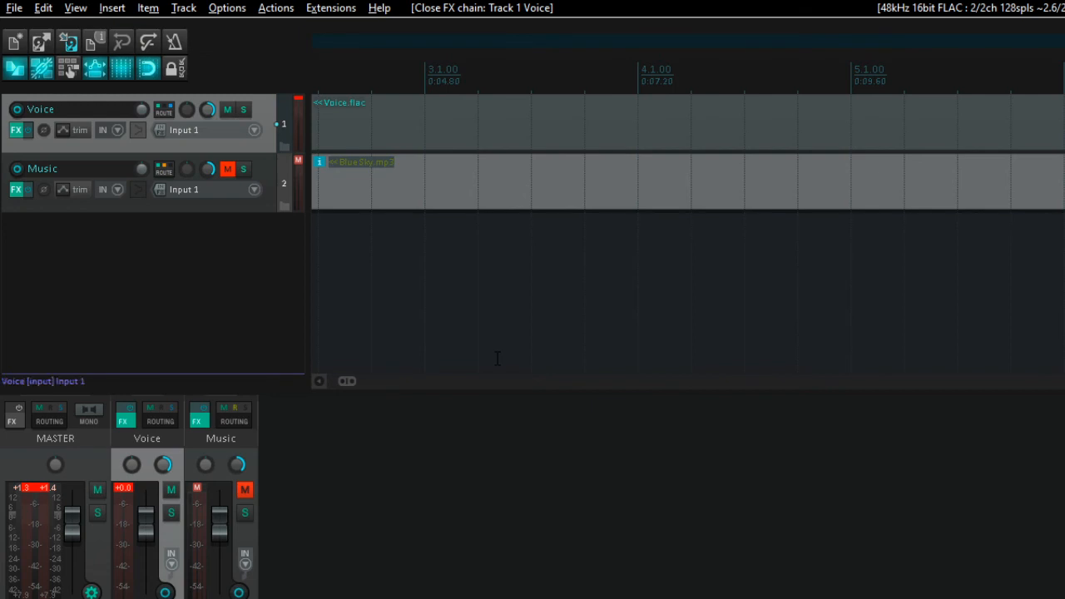
Play the Voice track from the project start and set a time selection over about the first 1.3 seconds
key(ctrl+Left)
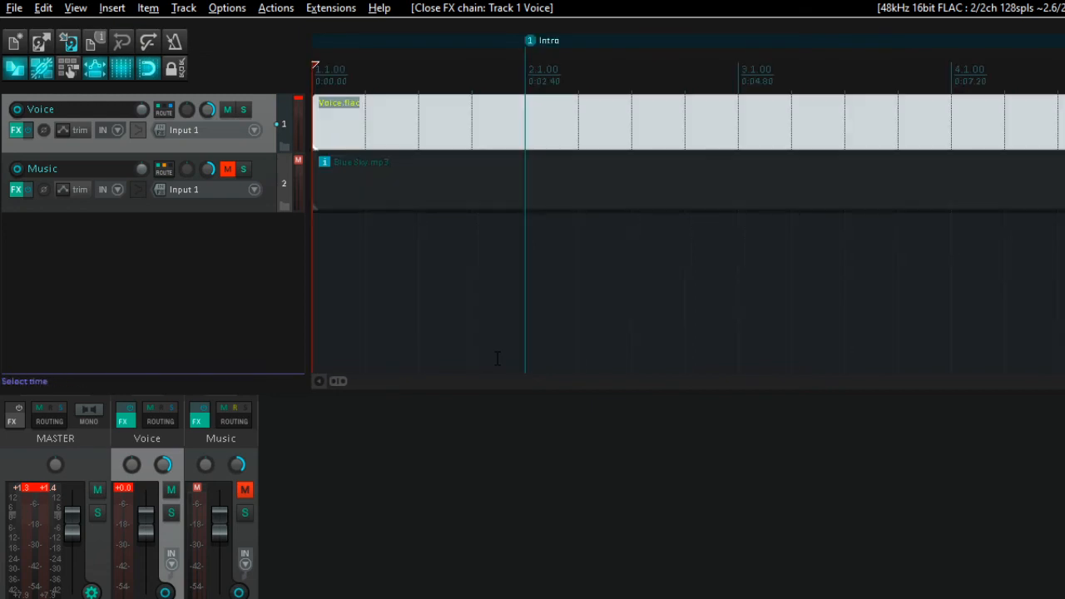
key(space)
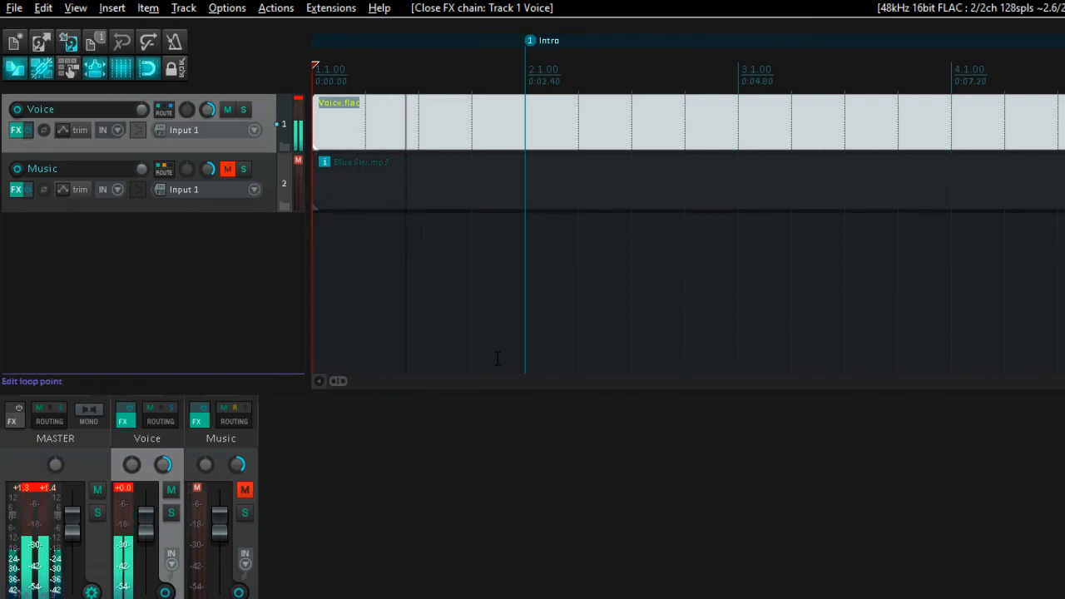
key(])
key(ctrl+Home)
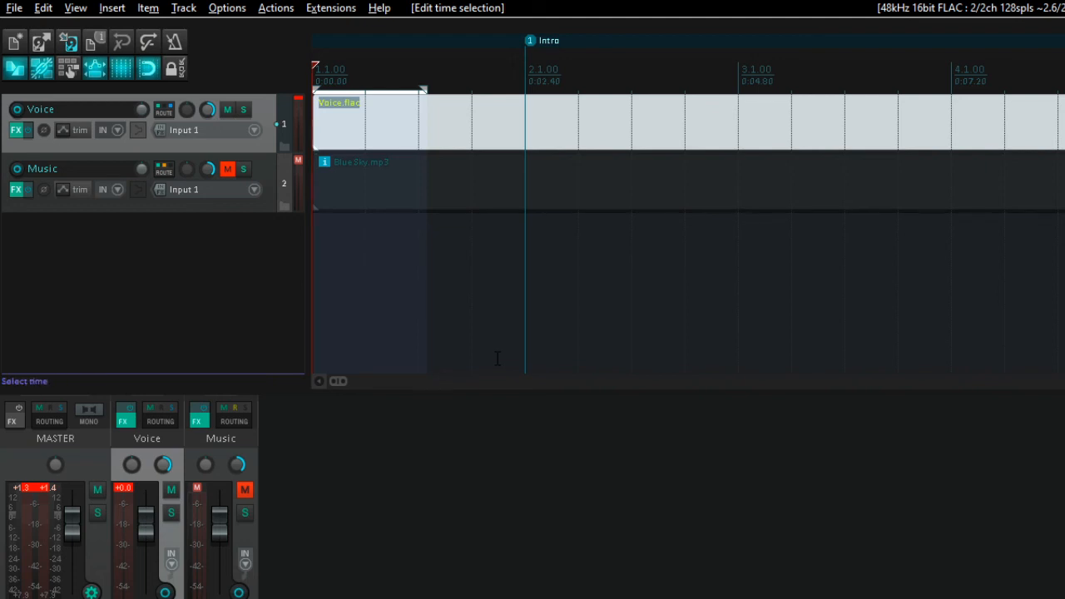
Reopen the Voice track's ReaFir and set its mode to Subtract
key(f)
key(Tab)
key(Tab)
key(Tab)
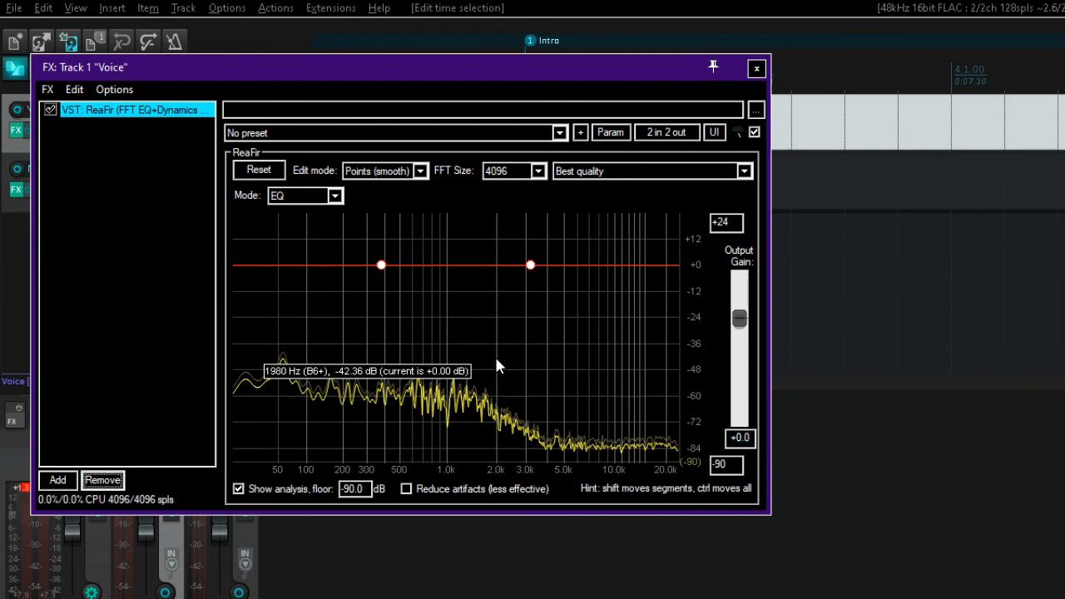
key(Tab)
key(Tab)
key(Tab)
key(Tab)
key(Tab)
key(Tab)
key(Tab)
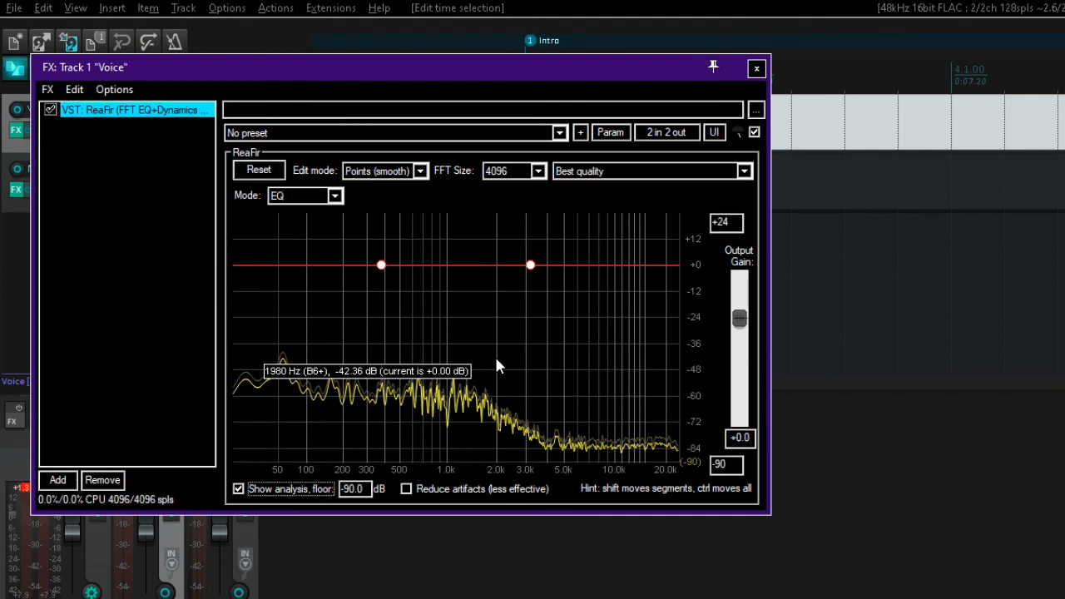
key(Tab)
key(Tab)
key(Tab)
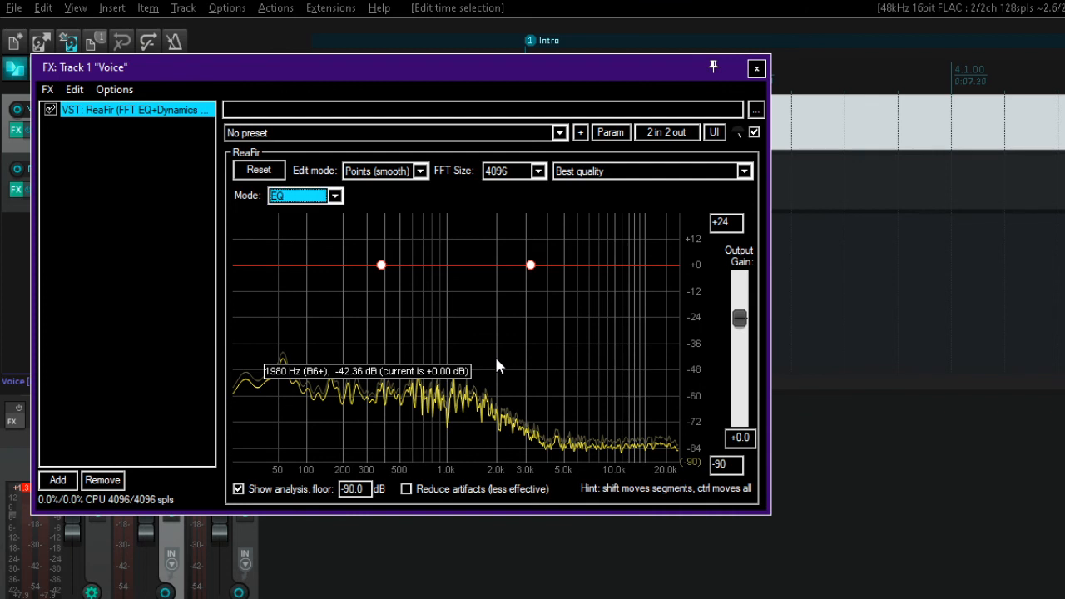
key(s)
Try to build a noise profile automatically in ReaFir during playback, and close the FX window
key(Tab)
key(Tab)
key(Tab)
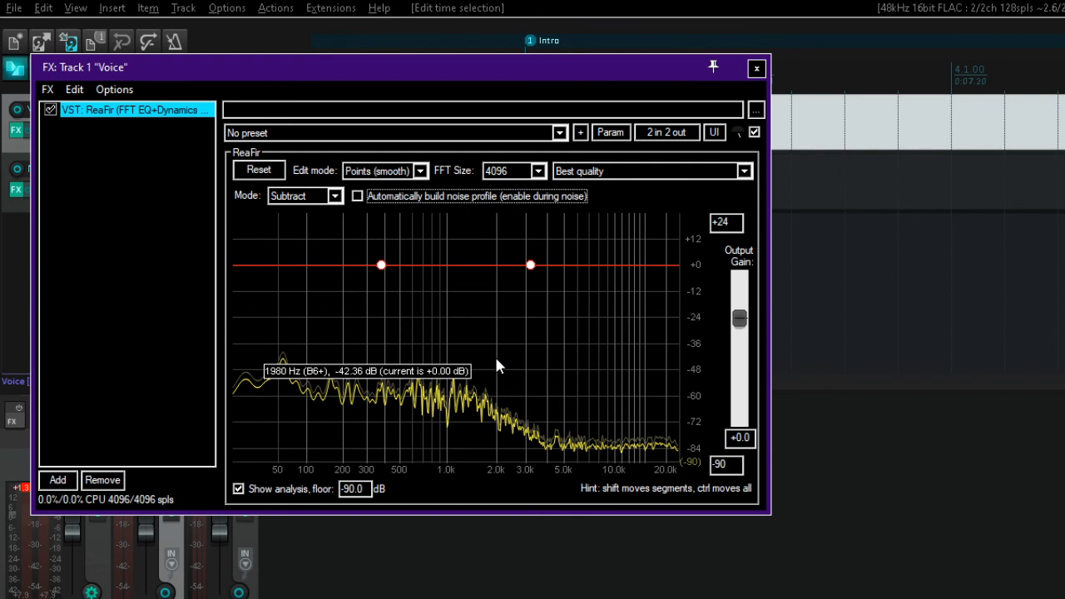
key(space)
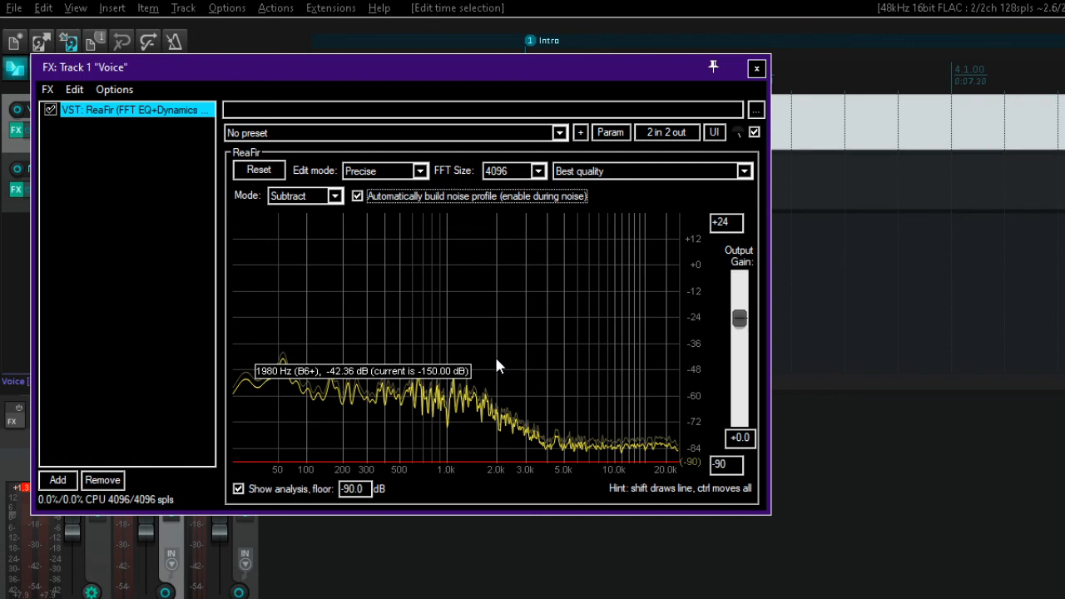
key(space)
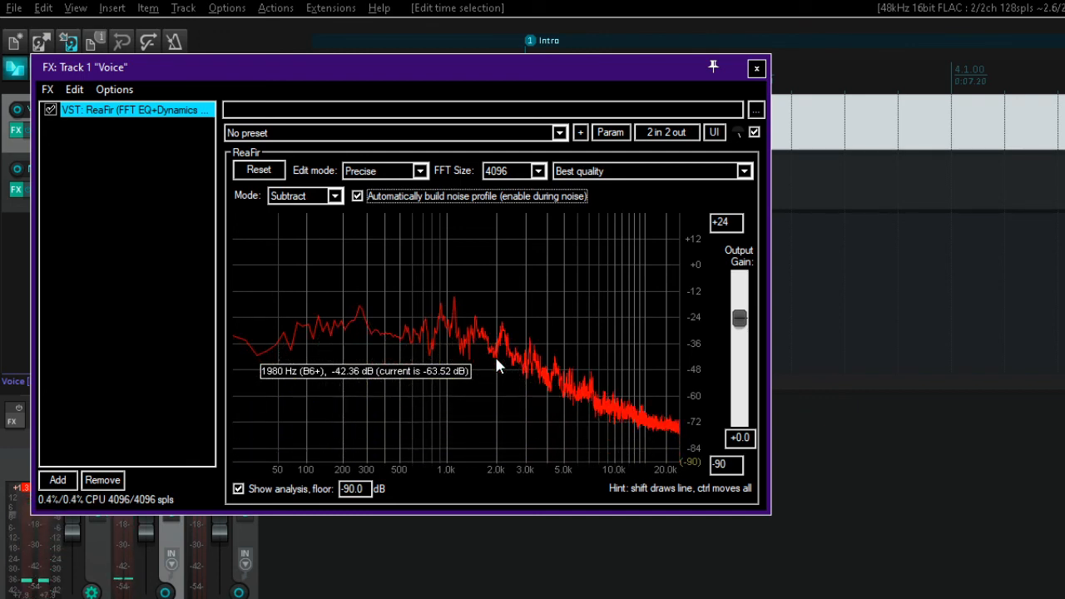
key(Escape)
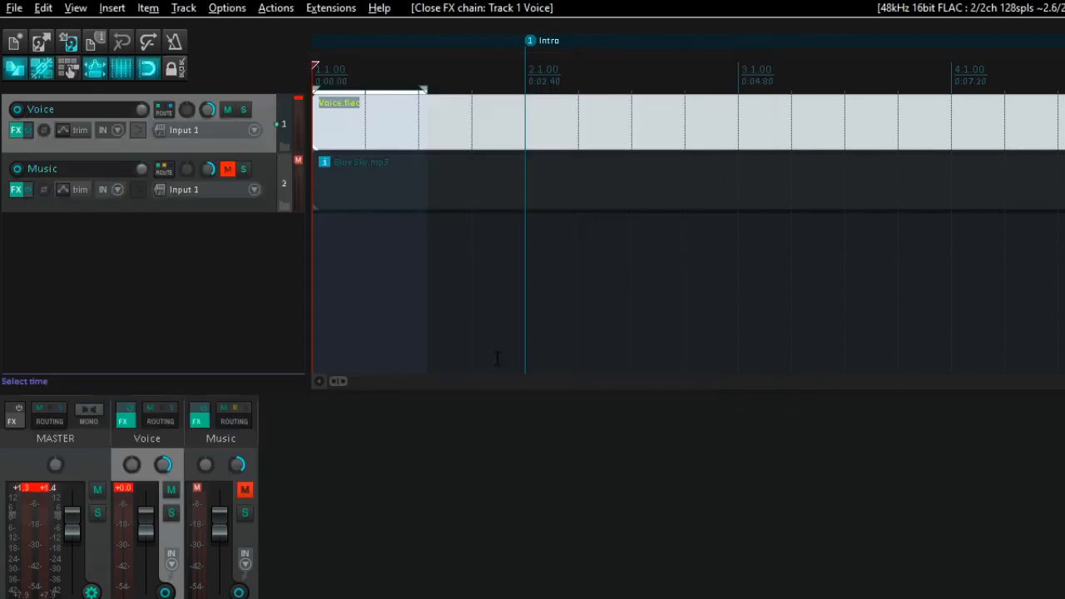
Replace the Voice track's ReaFir with a fresh instance of VST: ReaFir (FFT EQ+Dynamics Processor) (Cockos)
key(f)
key(Return)
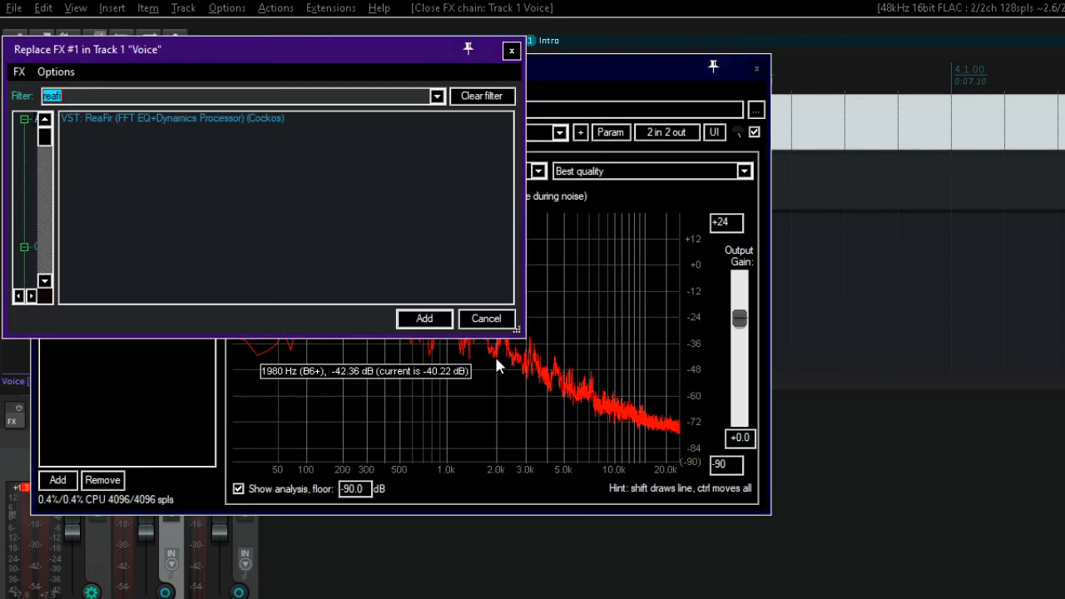
key(Down)
key(Return)
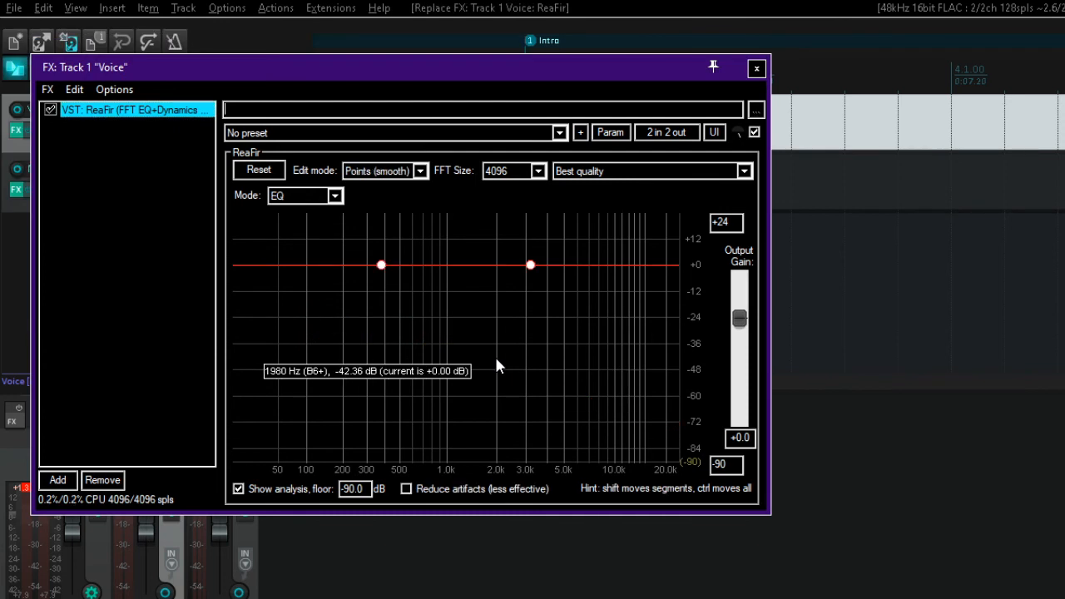
Set the mode of the fresh ReaFir instance to Subtract
key(Tab)
key(Tab)
key(Tab)
key(Tab)
key(Tab)
key(Tab)
key(Tab)
key(Tab)
key(Tab)
key(Tab)
key(Tab)
key(Tab)
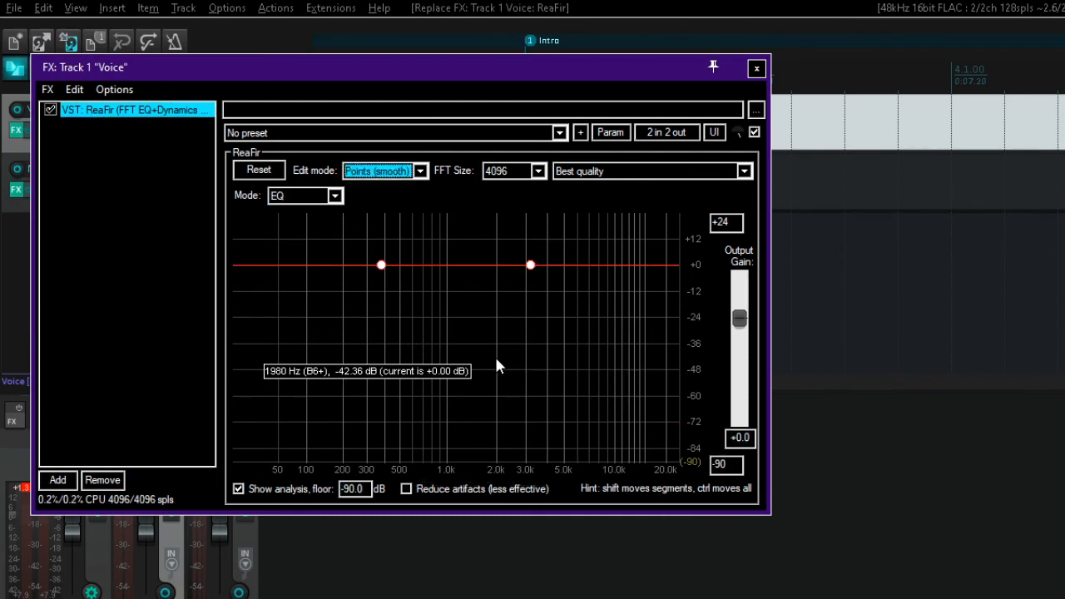
key(Tab)
key(Tab)
key(shift+Tab)
key(shift+Tab)
key(shift+Tab)
key(shift+Tab)
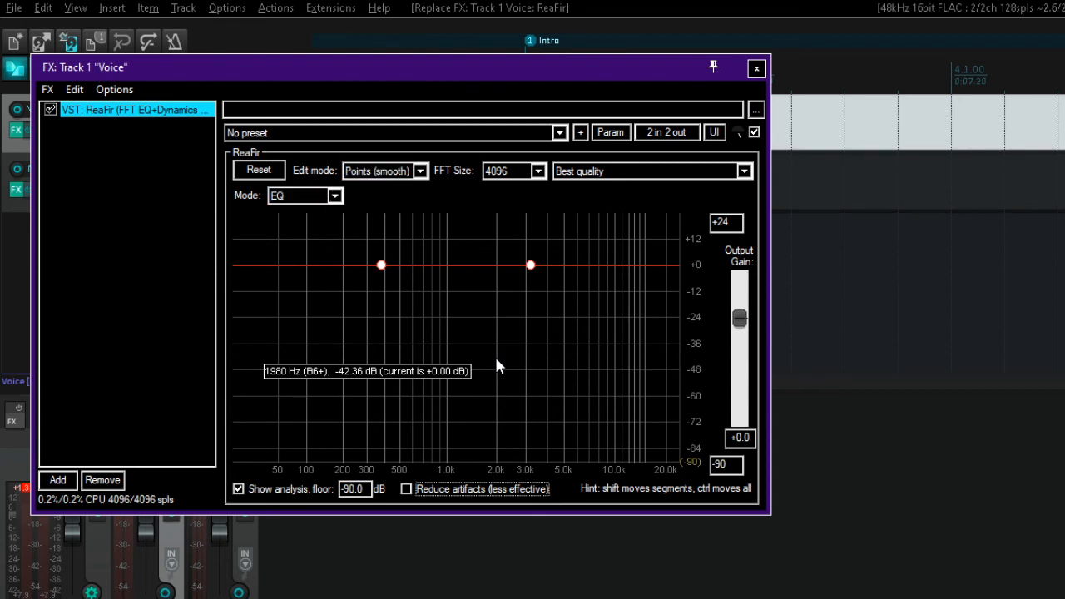
key(shift+Tab)
key(shift+Tab)
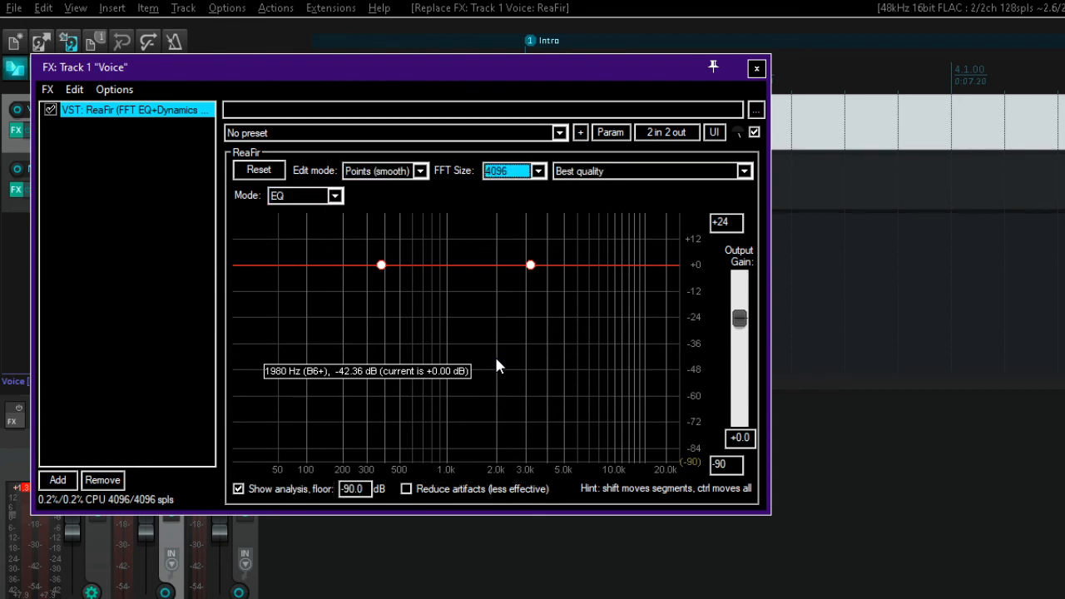
key(Tab)
key(Tab)
key(Tab)
key(Tab)
key(Tab)
key(Tab)
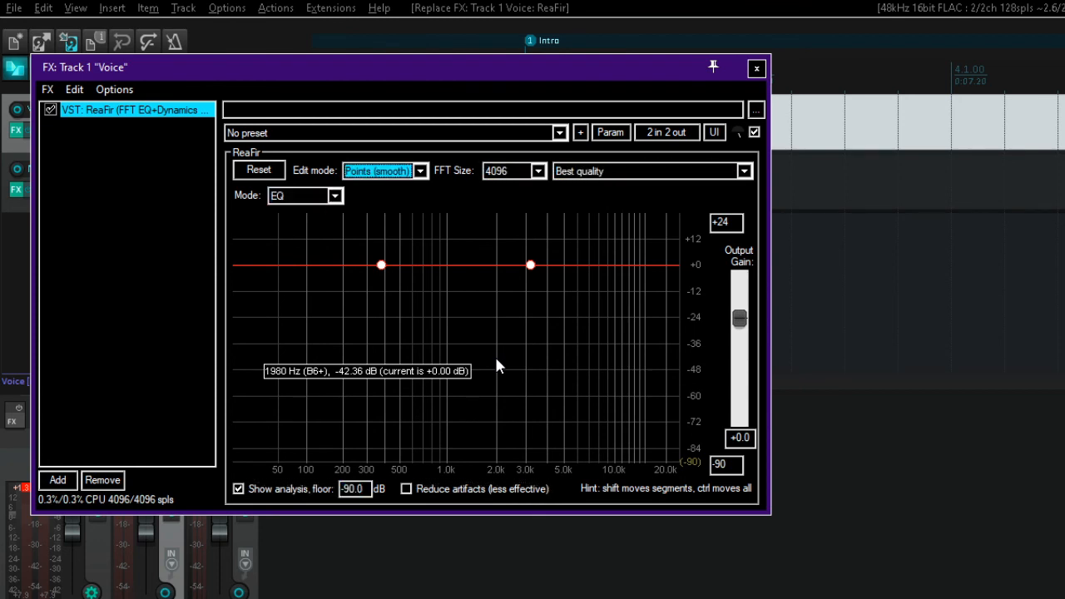
key(s)
Capture the noise profile from the selected section with ReaFir's automatic profile building, and close the FX window
key(Tab)
key(Tab)
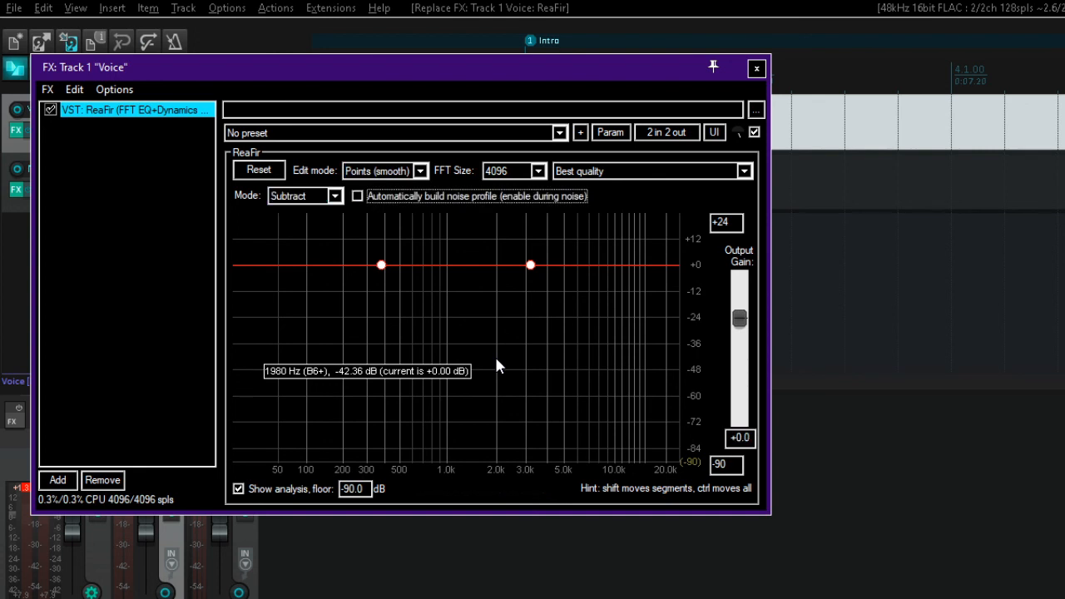
key(space)
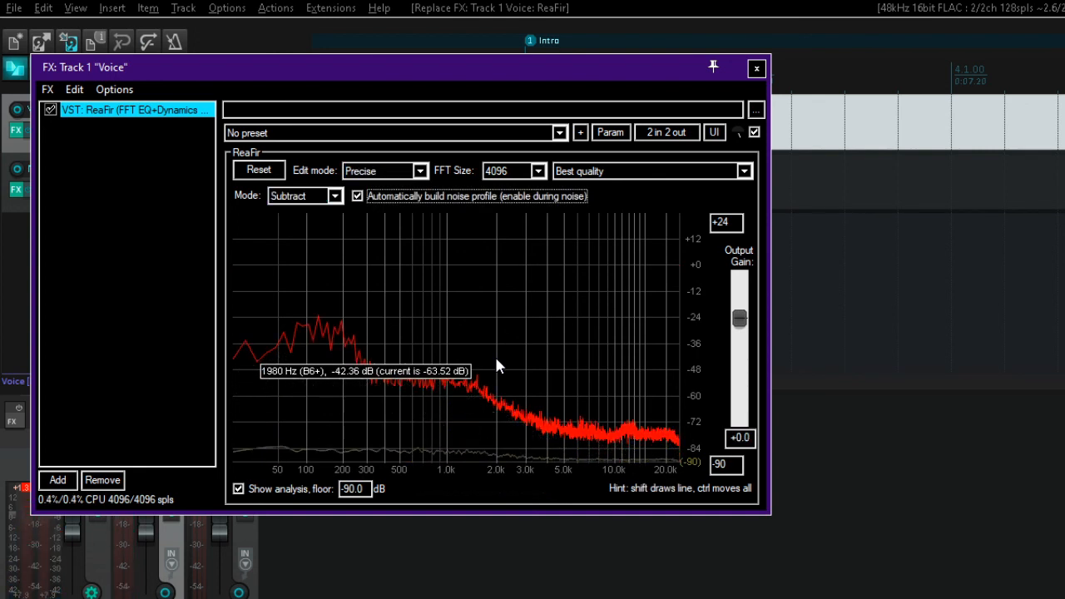
key(space)
key(Escape)
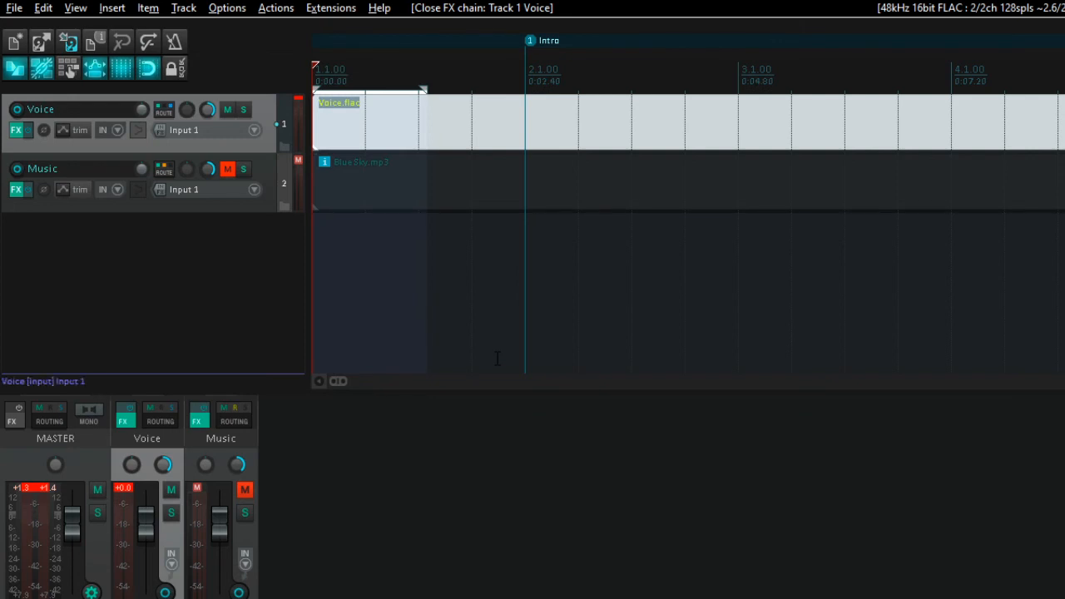
Unmute the Music track and play the full mix until near the end of the voice recording
key(Down)
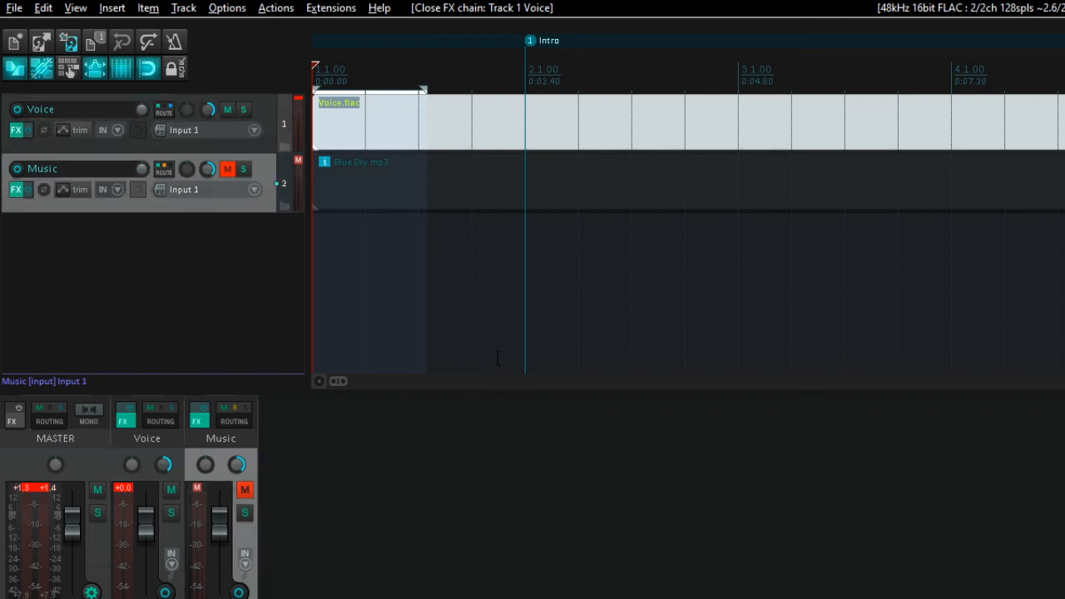
key(F5)
key(space)
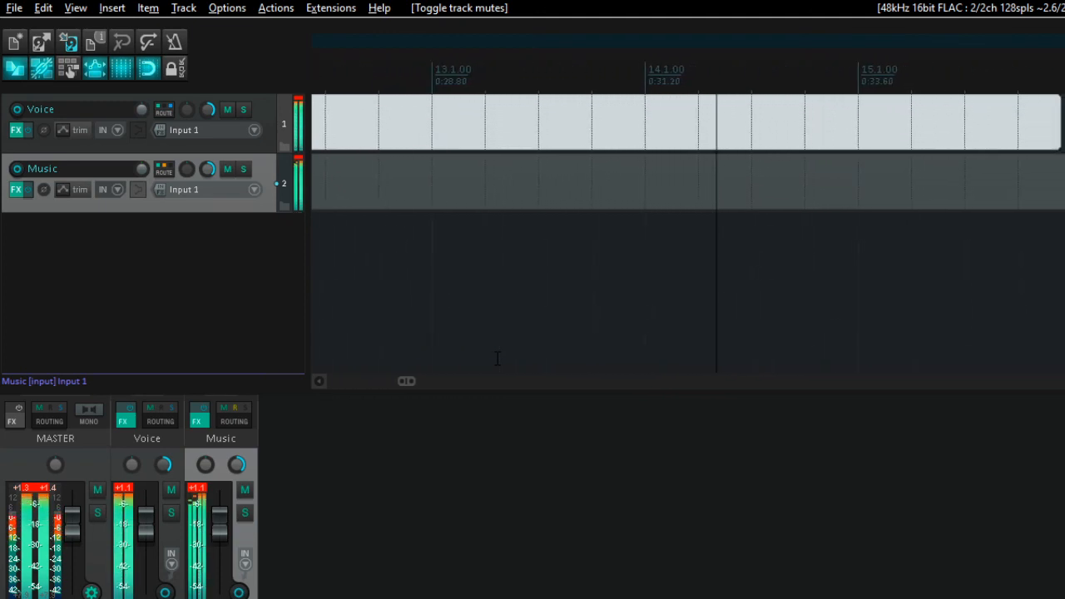
key(space)
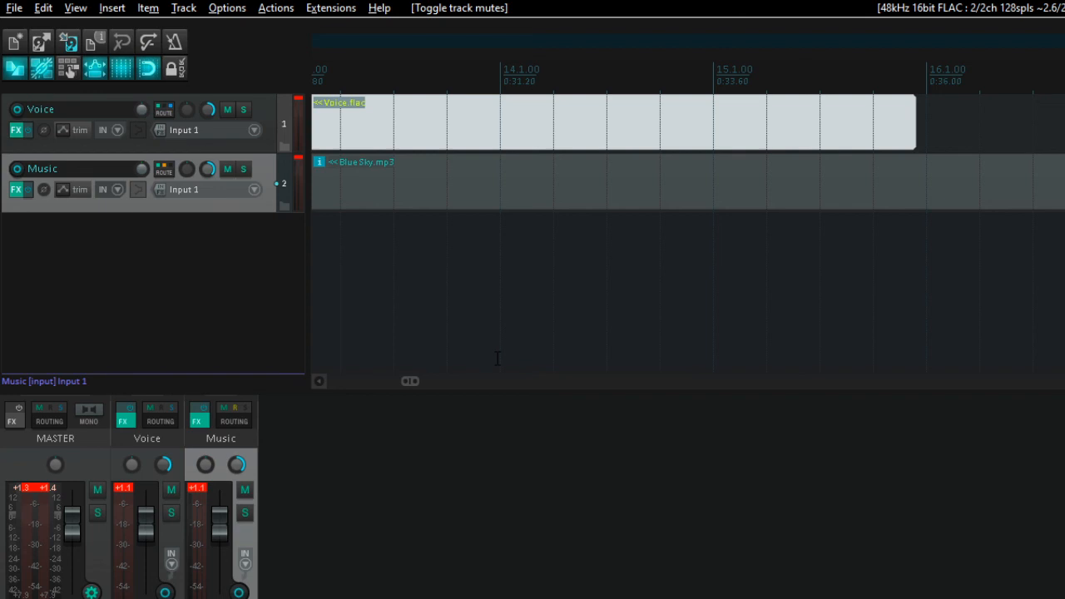
Mute the Voice track and play the Music track alone from the project start, stopping after bar 8 begins
key(ctrl+alt+Up)
key(F5)
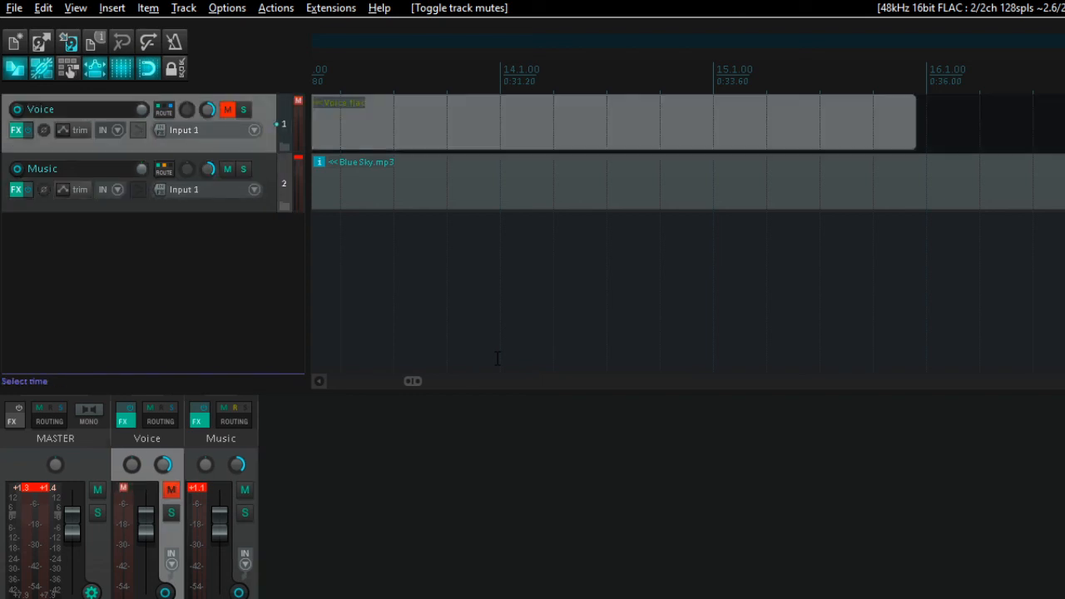
key(ctrl+alt+Down)
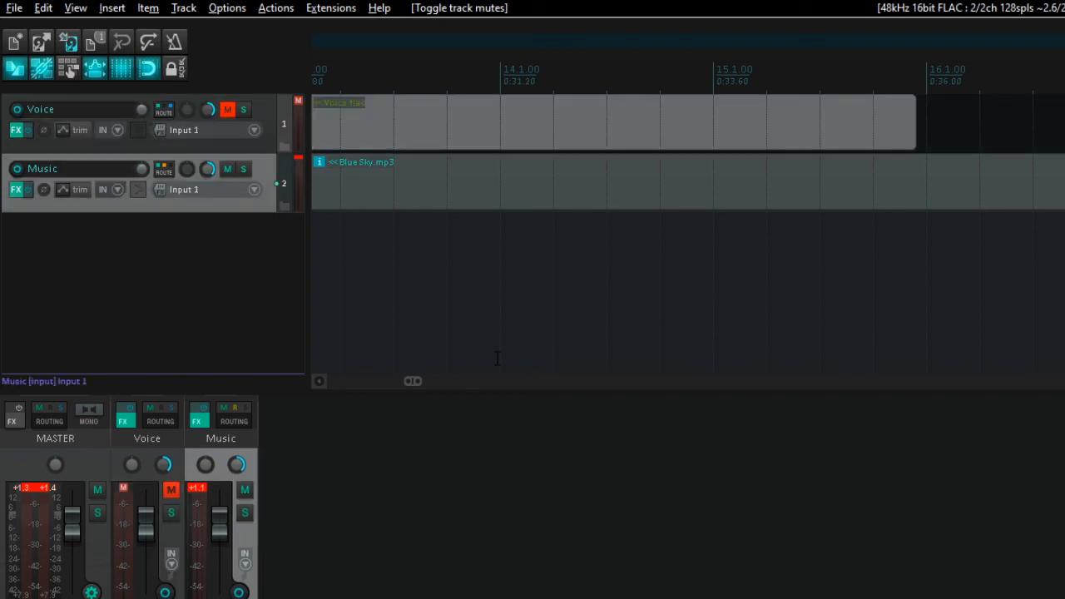
key(Home)
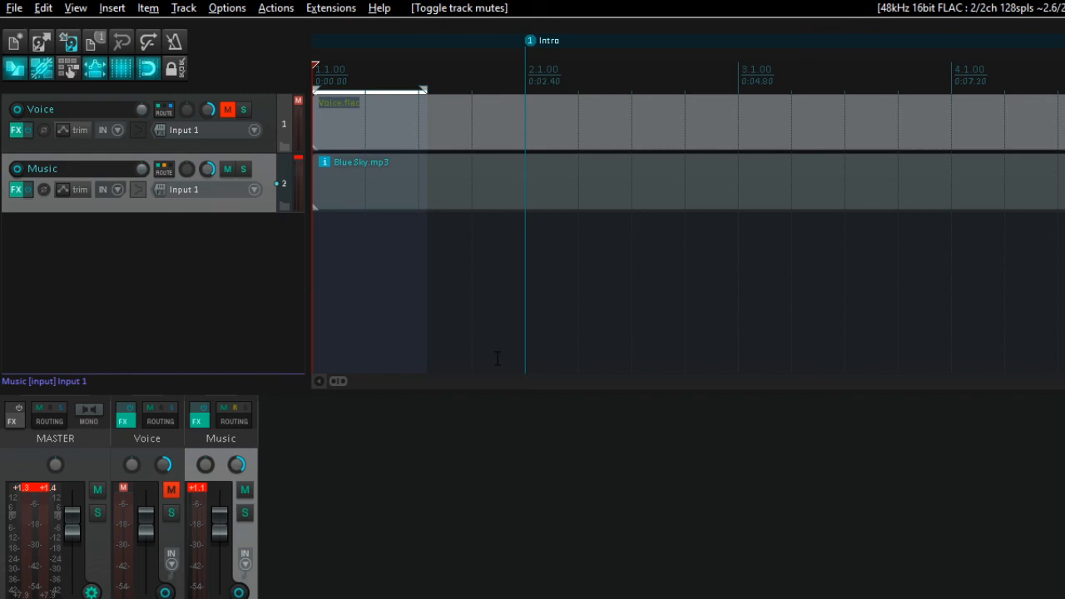
key(space)
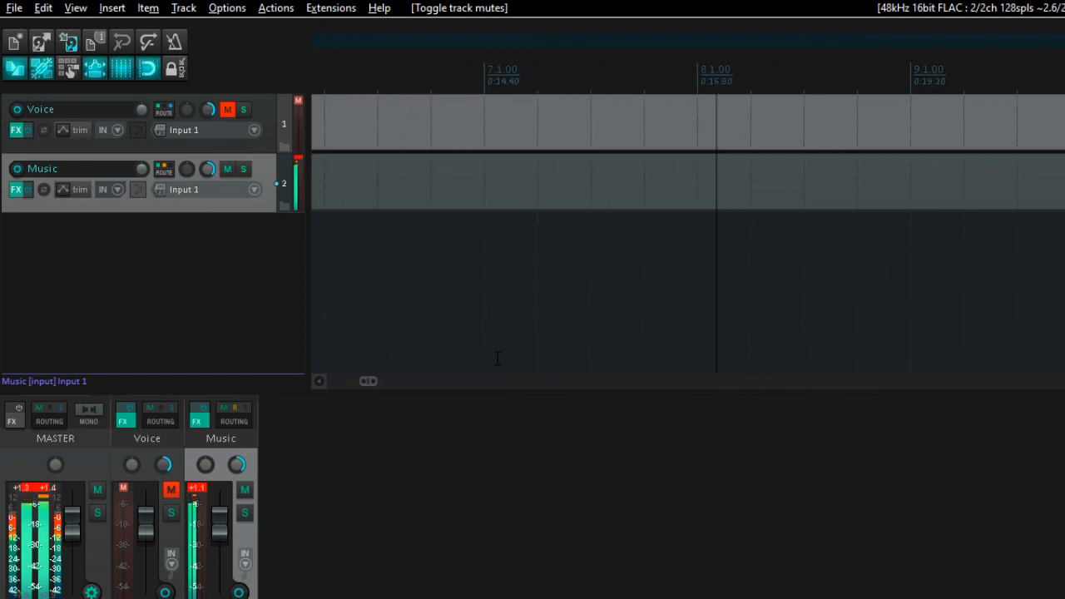
key(space)
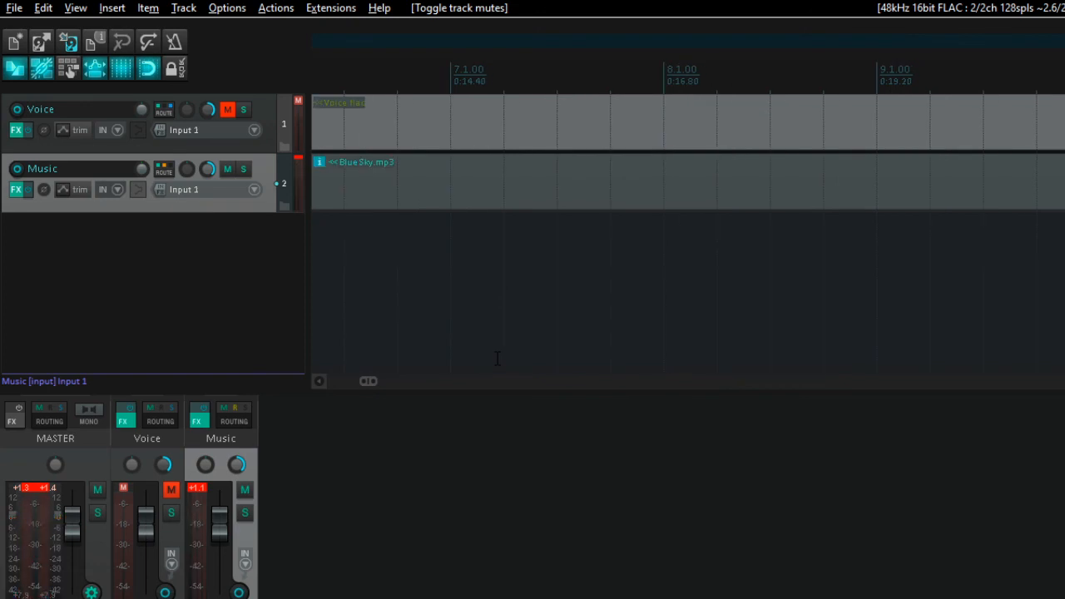